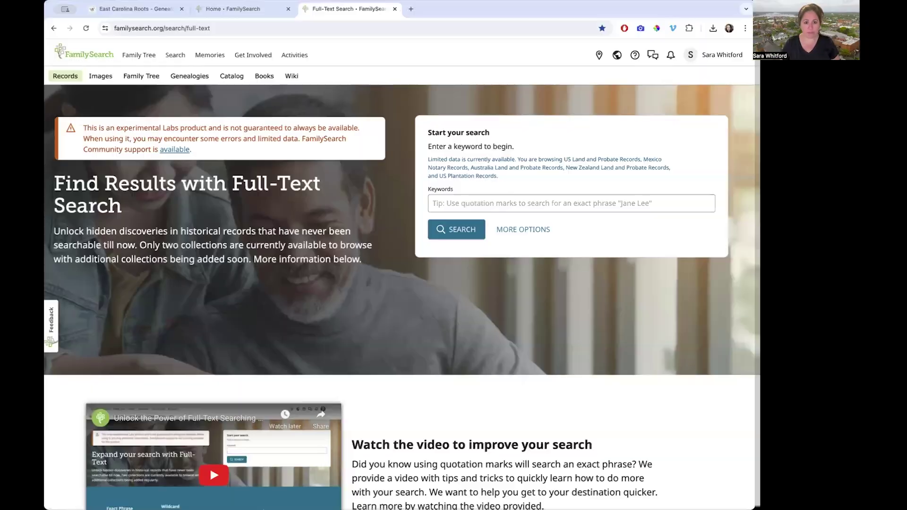
# Open the FamilySearch Labs list of available experiments from the FamilySearch home page.
pyautogui.click(259, 6)
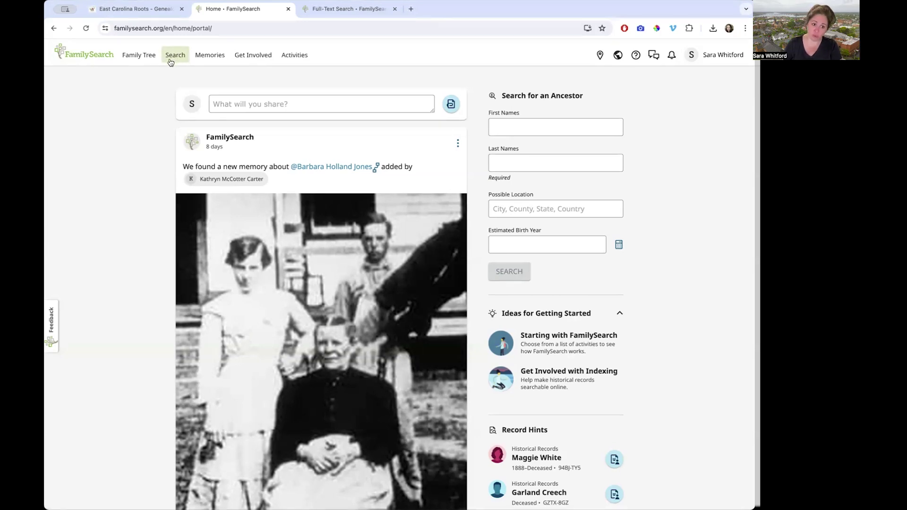
pyautogui.scroll(-1, 119, 125)
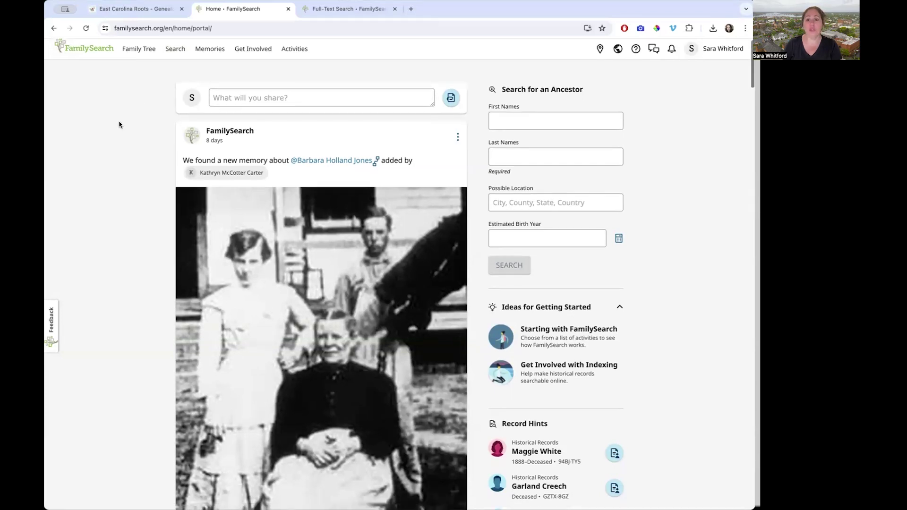
pyautogui.scroll(-10, 119, 124)
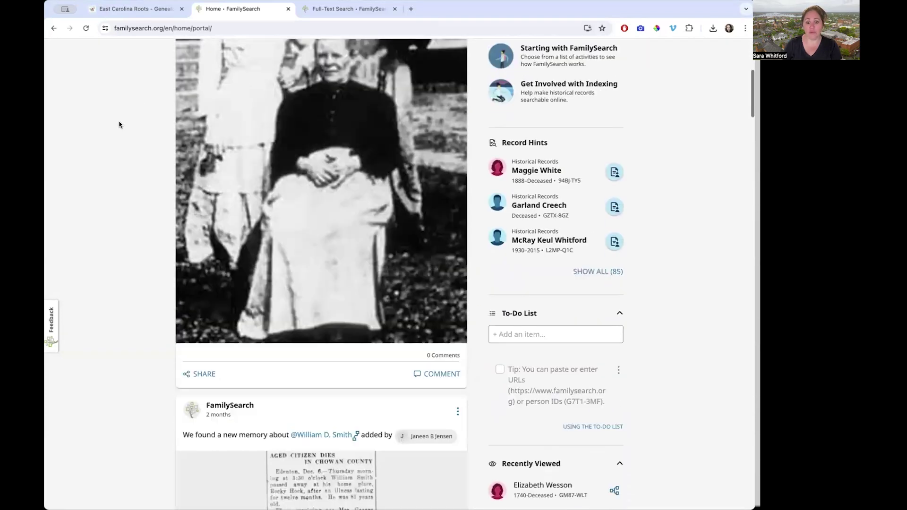
pyautogui.scroll(-14, 119, 125)
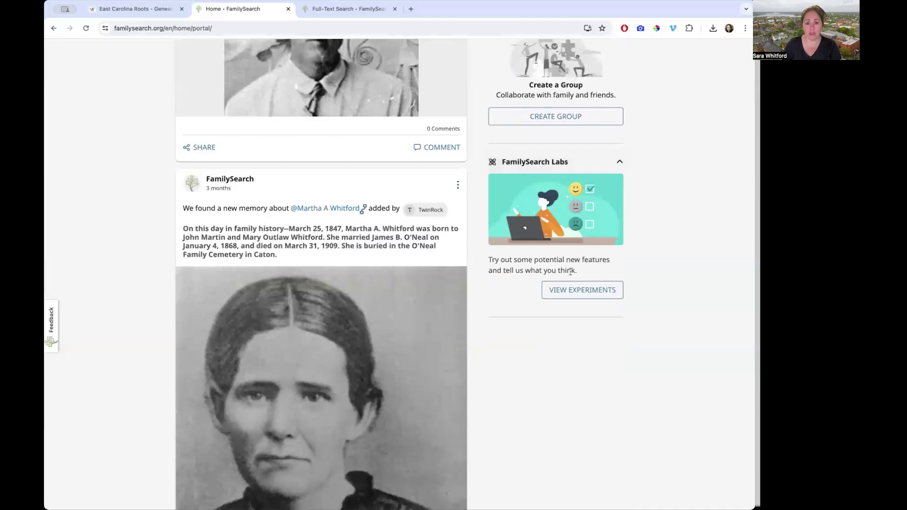
pyautogui.click(577, 291)
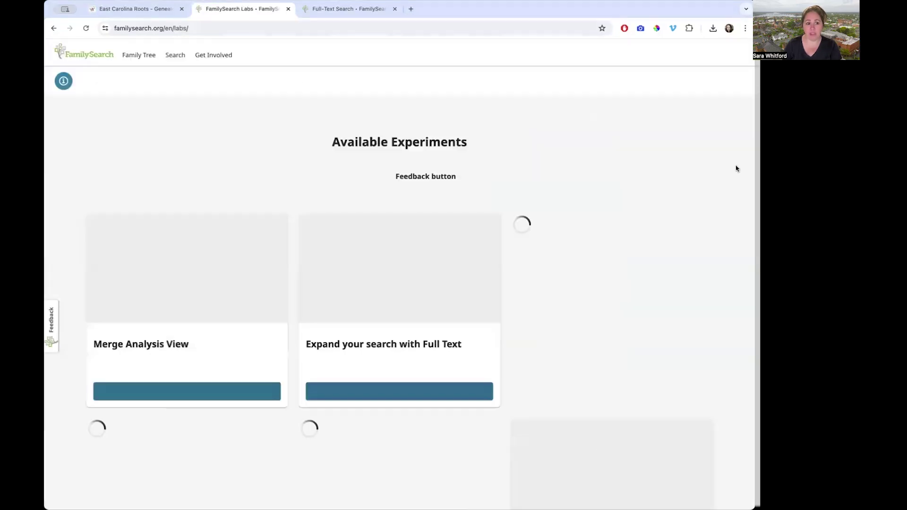
# Go to the "Expand your search with Full Text" experiment and highlight the web address of its search page.
pyautogui.scroll(-3, 446, 236)
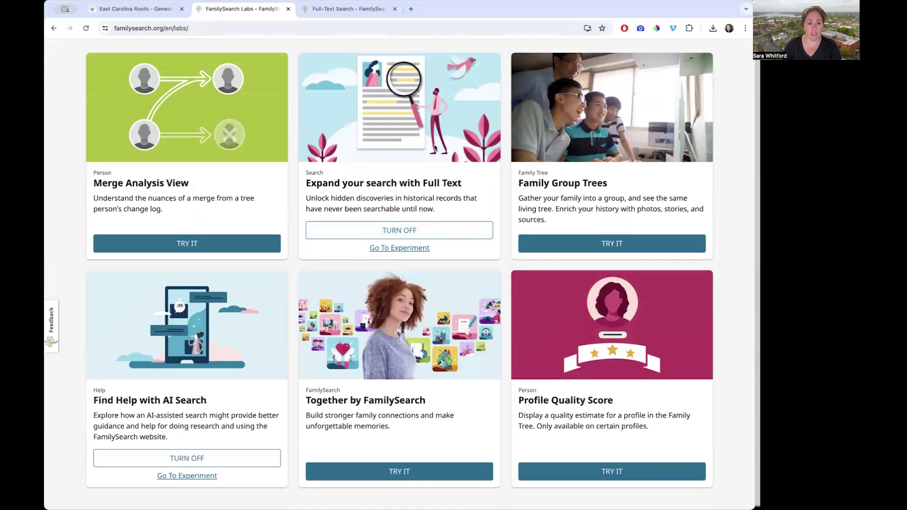
pyautogui.click(412, 250)
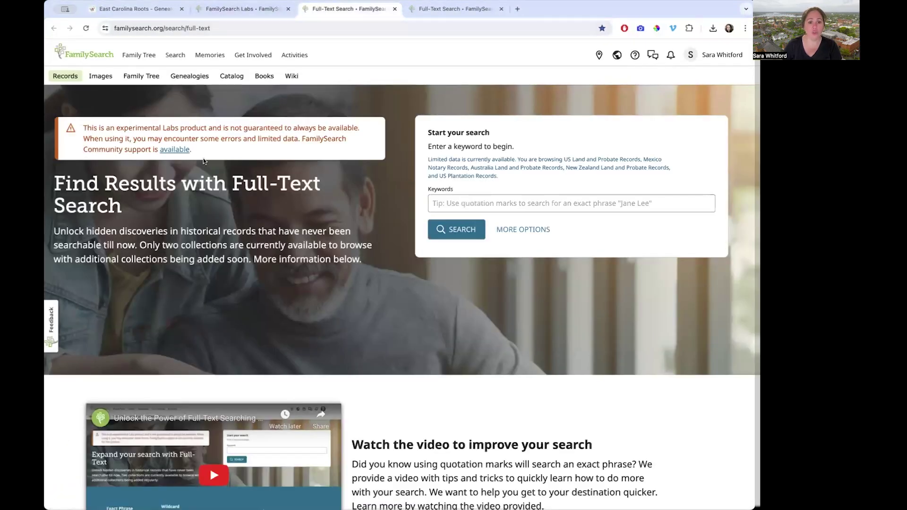
pyautogui.click(190, 29)
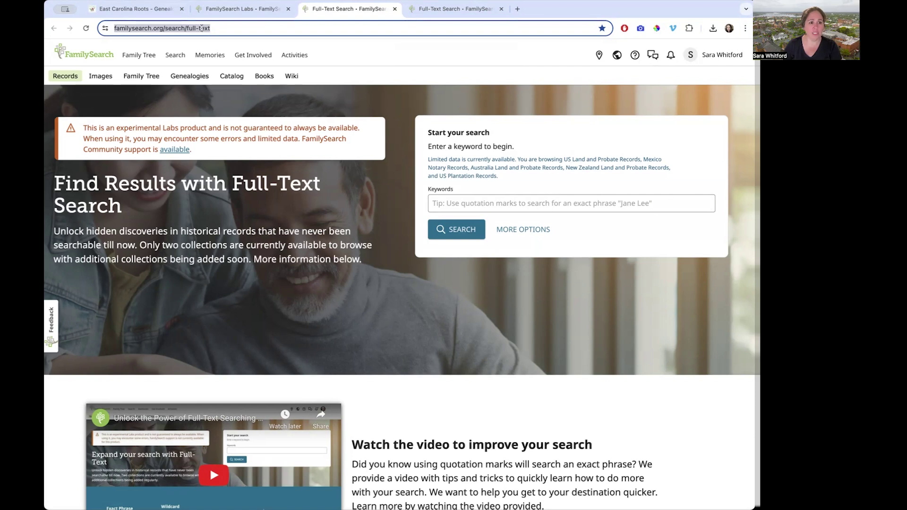
pyautogui.click(428, 145)
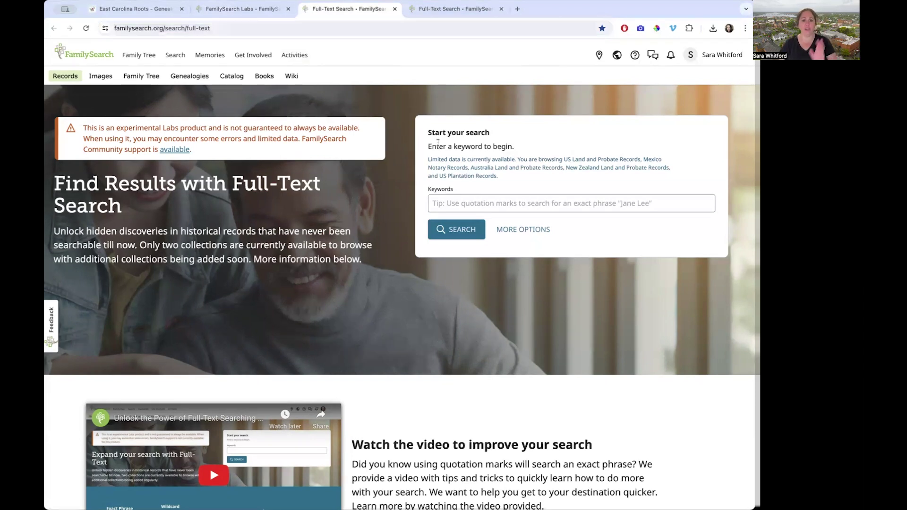
# Run a full-text keyword search for the ancestor's full name in quotation marks and skim the first page of results.
pyautogui.click(501, 201)
pyautogui.write('"Laban Morris"')
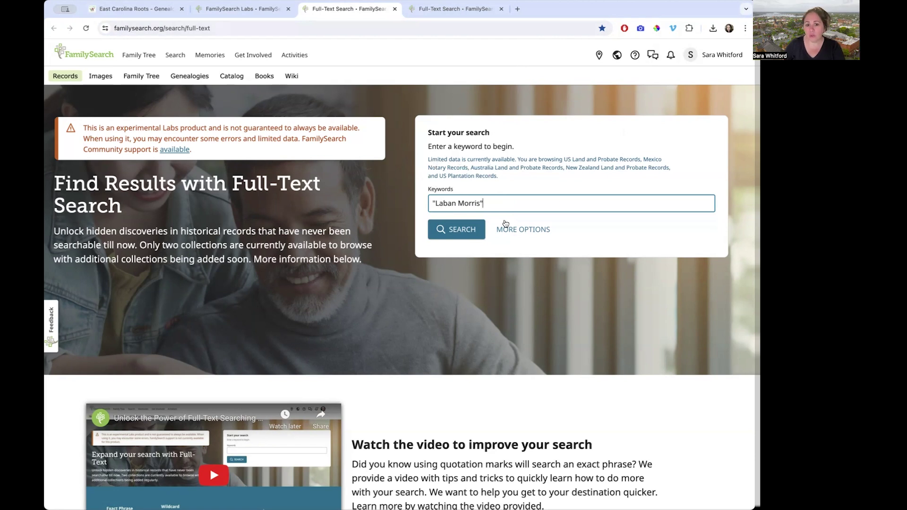
pyautogui.click(452, 230)
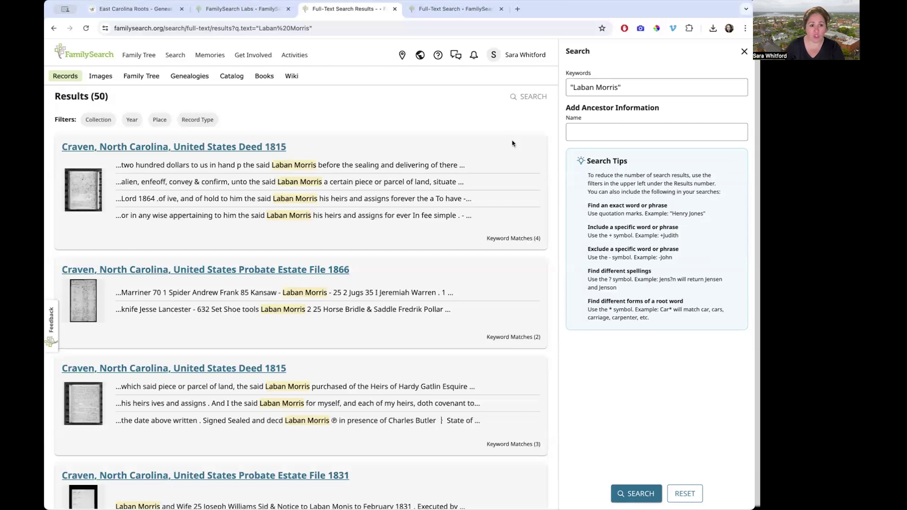
pyautogui.scroll(-15, 398, 214)
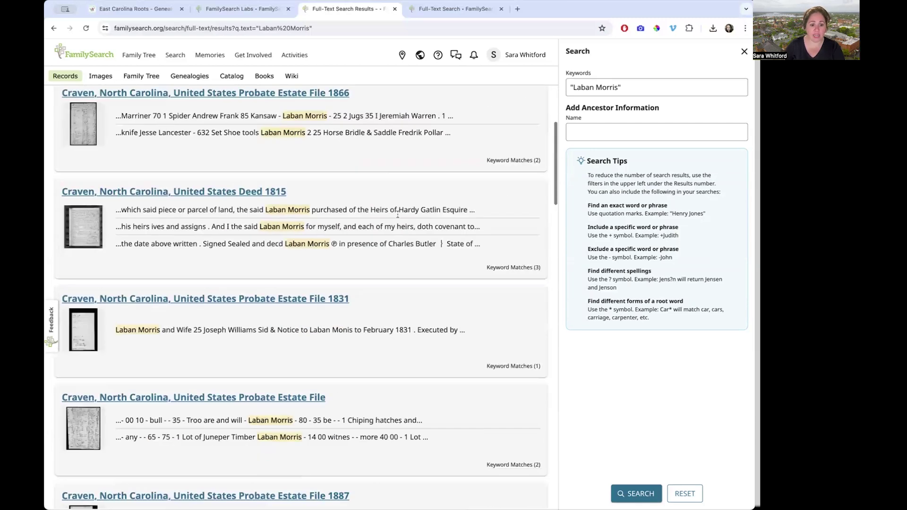
pyautogui.scroll(-15, 397, 215)
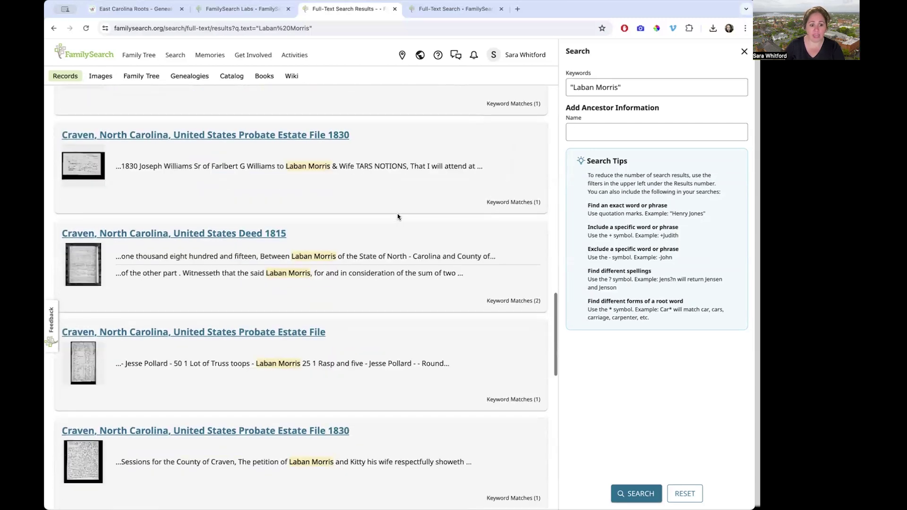
pyautogui.scroll(-5, 397, 215)
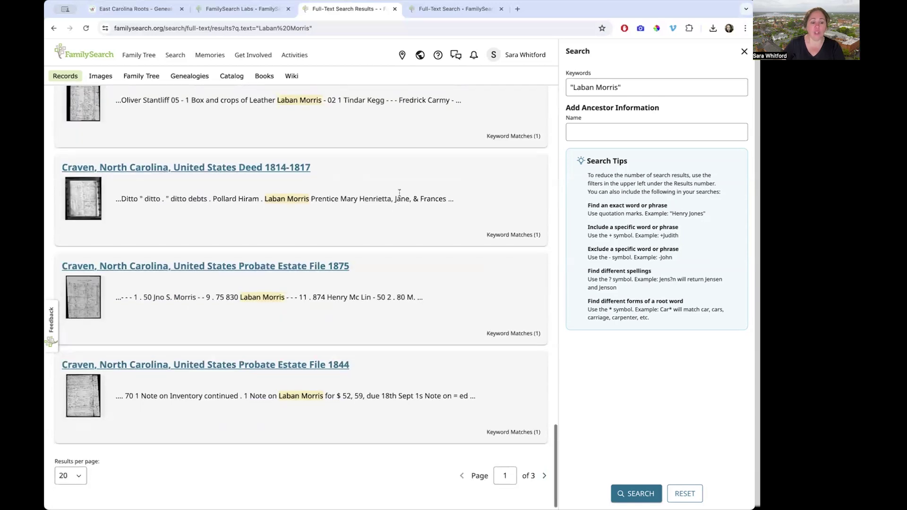
pyautogui.scroll(20, 415, 249)
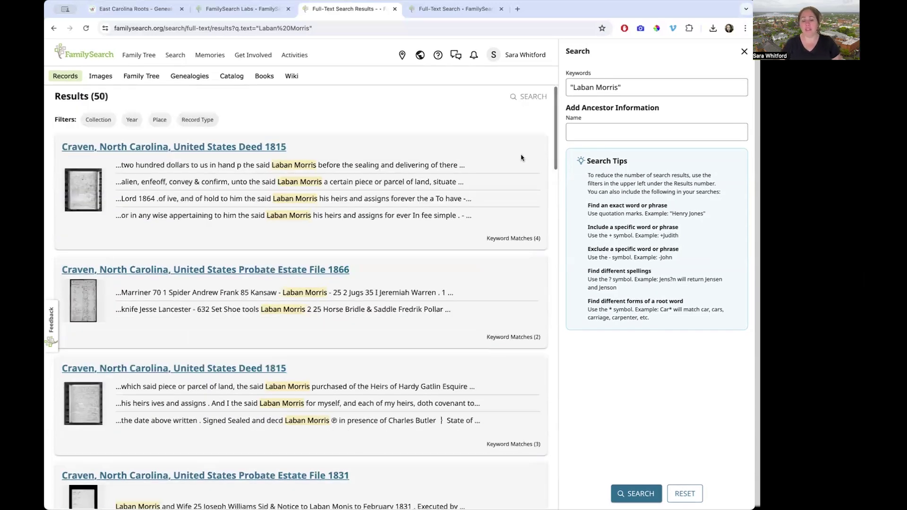
# Replace the keywords with the ancestor's full name in lowercase without quotation marks and rerun the search.
pyautogui.click(618, 88)
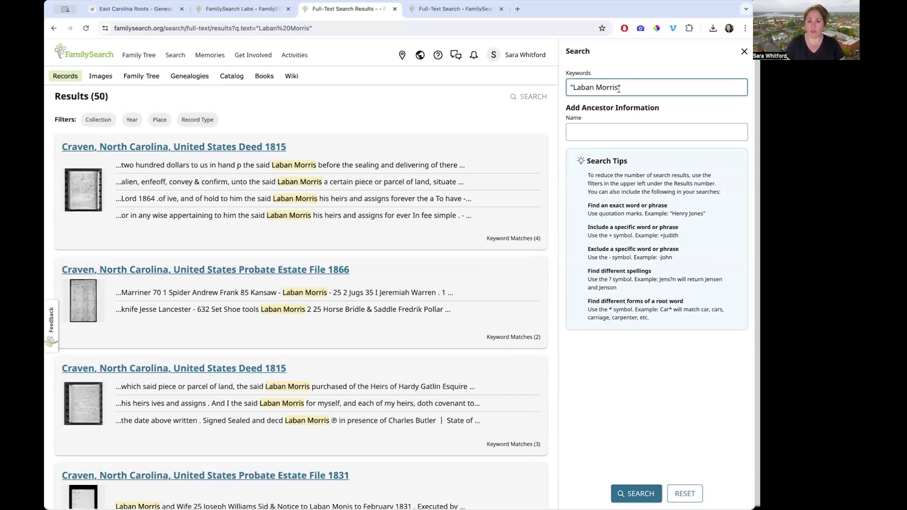
pyautogui.tripleClick(618, 88)
pyautogui.press('BackSpace')
pyautogui.write('laban morris')
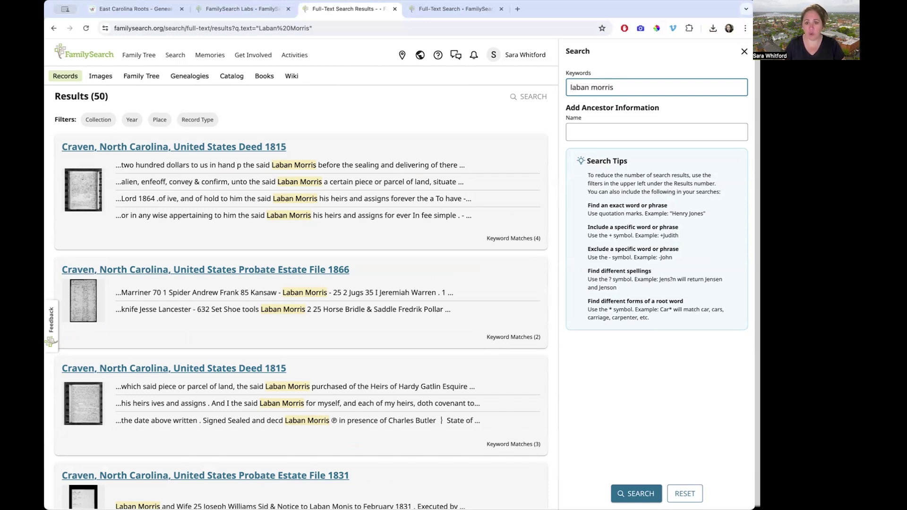
pyautogui.click(637, 493)
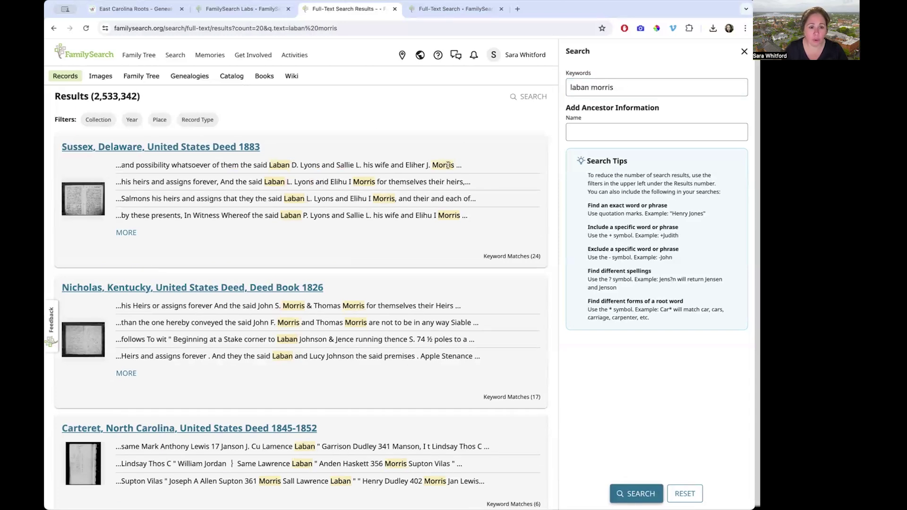
# Restore the quotation marks around the ancestor's full name in the keywords and rerun the search as an exact phrase.
pyautogui.click(656, 87)
pyautogui.press('super+a')
pyautogui.write('"L')
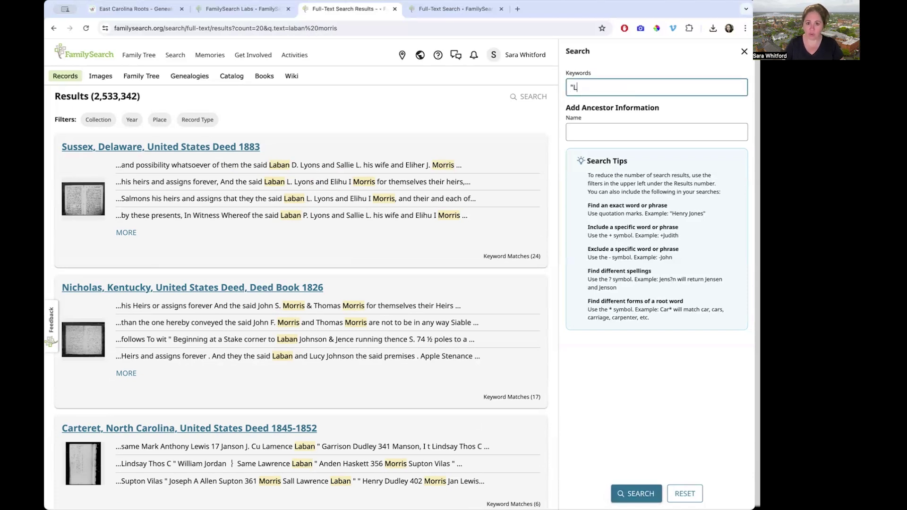
pyautogui.write('aban Morris"')
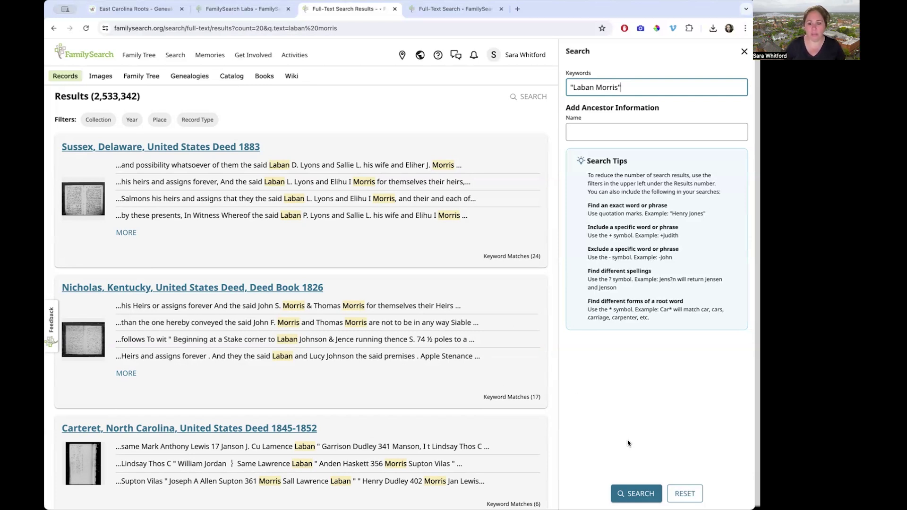
pyautogui.click(630, 494)
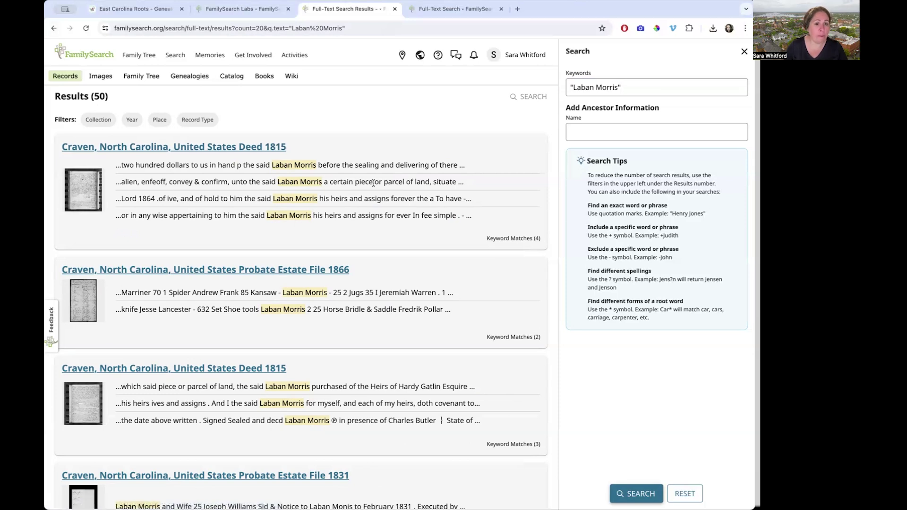
# Examine the exact-phrase results on the first and second pages, checking locations, record types and highlighted matches.
pyautogui.scroll(-1, 374, 183)
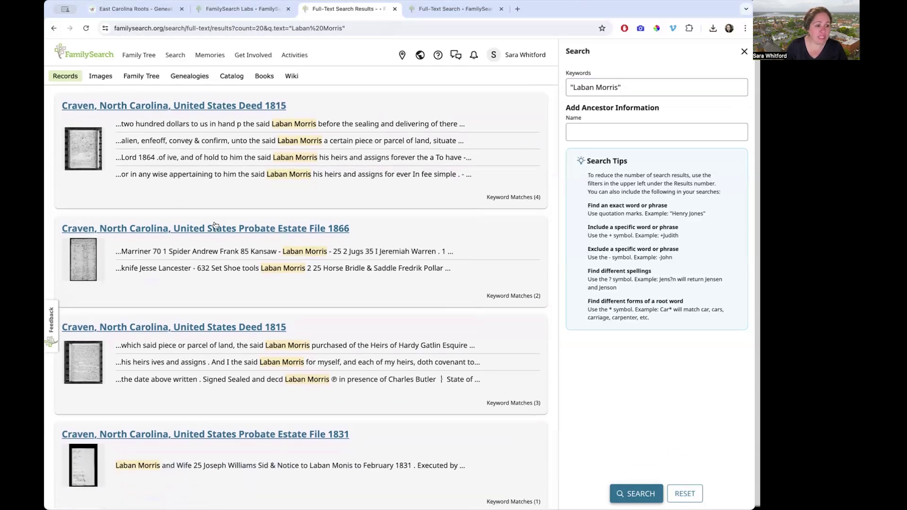
pyautogui.scroll(-2, 215, 225)
pyautogui.scroll(-4, 232, 220)
pyautogui.scroll(-9, 232, 220)
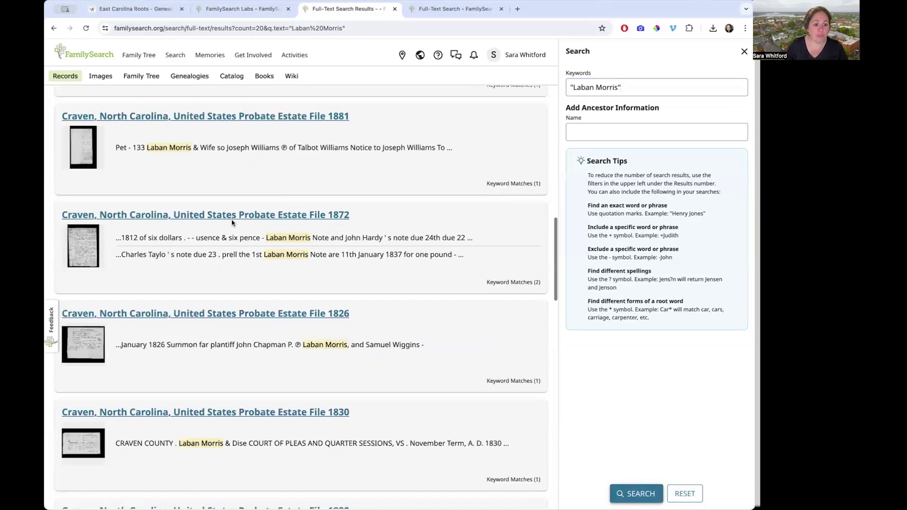
pyautogui.scroll(-11, 232, 222)
pyautogui.scroll(-9, 231, 223)
pyautogui.scroll(-4, 231, 222)
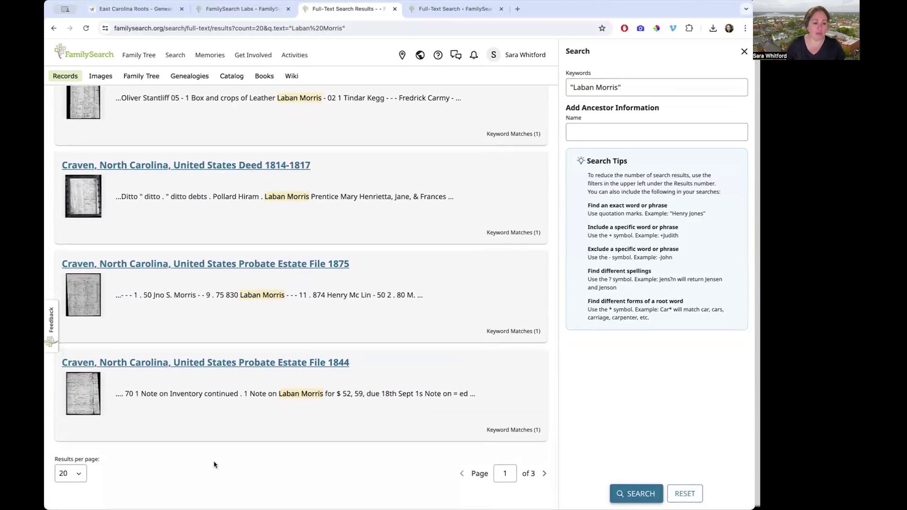
pyautogui.click(547, 474)
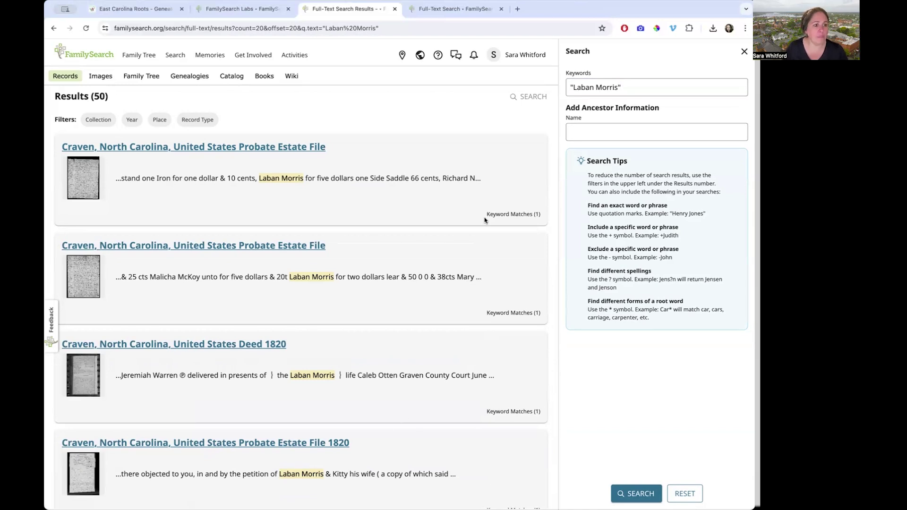
pyautogui.scroll(-14, 484, 220)
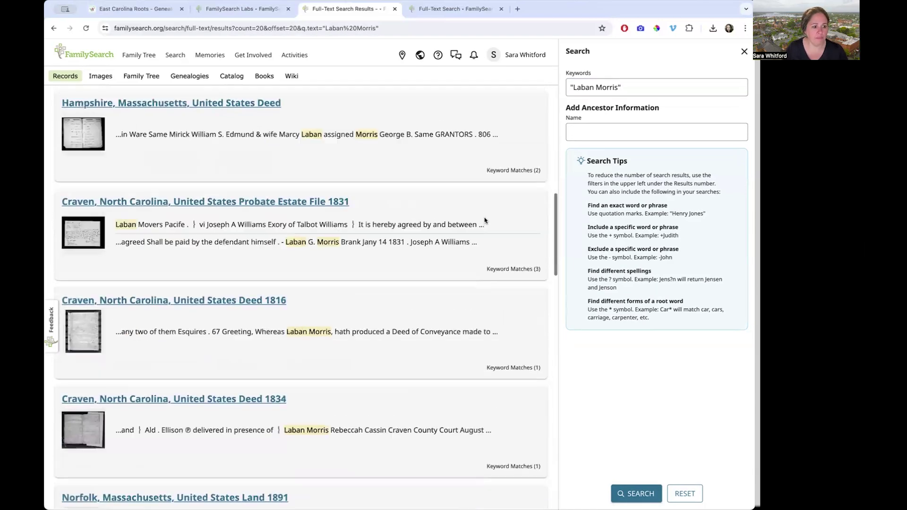
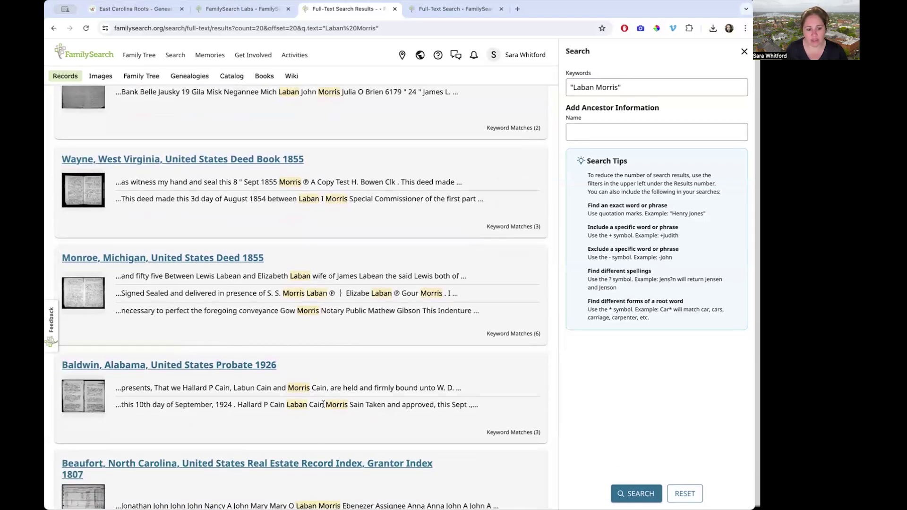
pyautogui.scroll(-1, 307, 389)
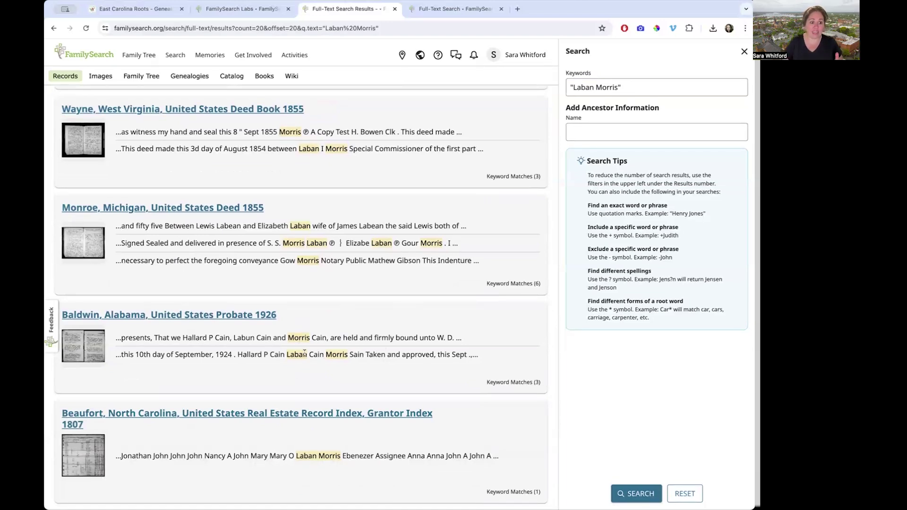
pyautogui.scroll(20, 304, 353)
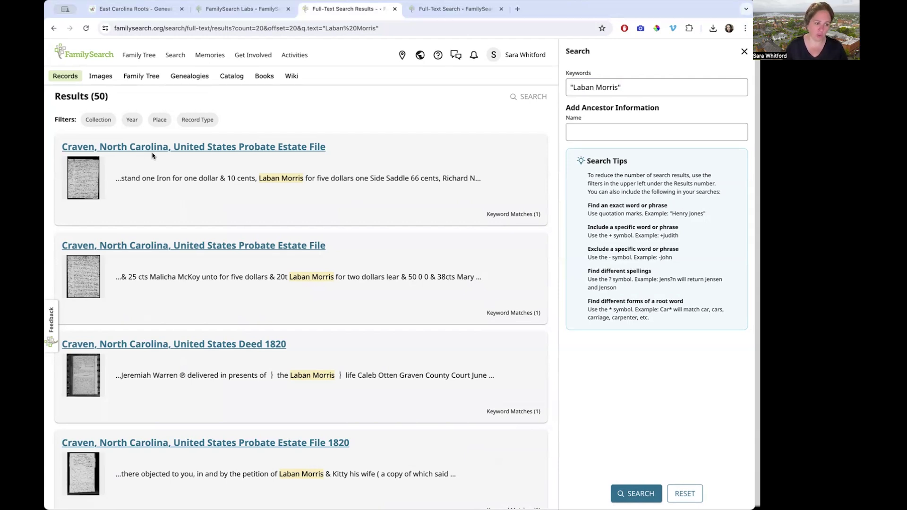
# Filter the results by place to United States of America, North Carolina, and skim the filtered records.
pyautogui.click(163, 121)
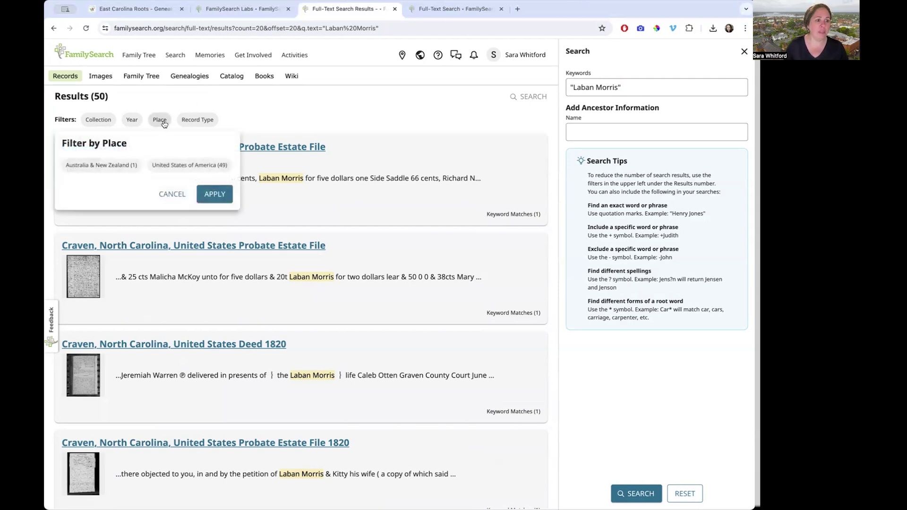
pyautogui.click(158, 166)
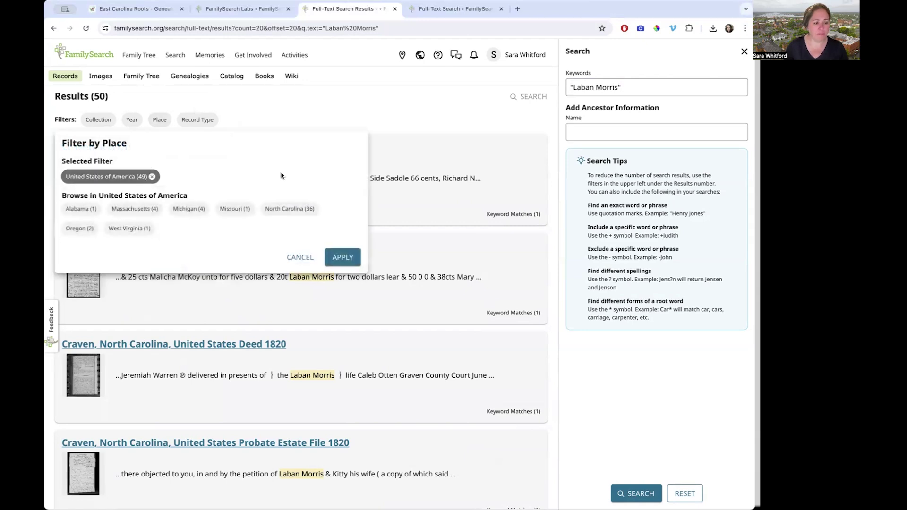
pyautogui.click(291, 209)
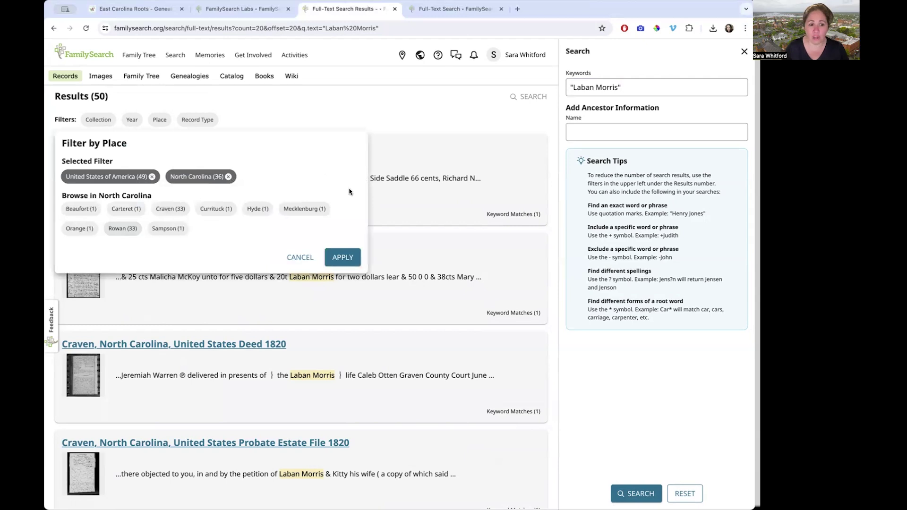
pyautogui.click(348, 261)
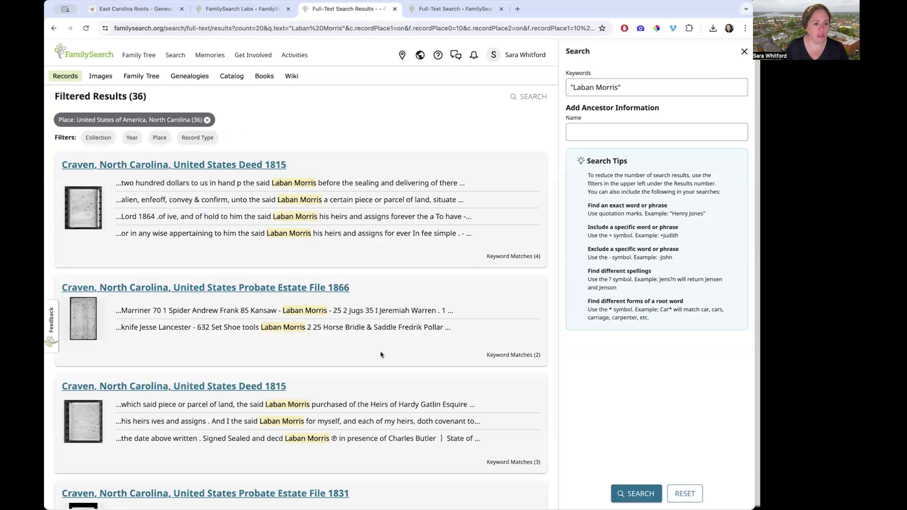
pyautogui.scroll(-1, 305, 228)
pyautogui.scroll(-2, 305, 229)
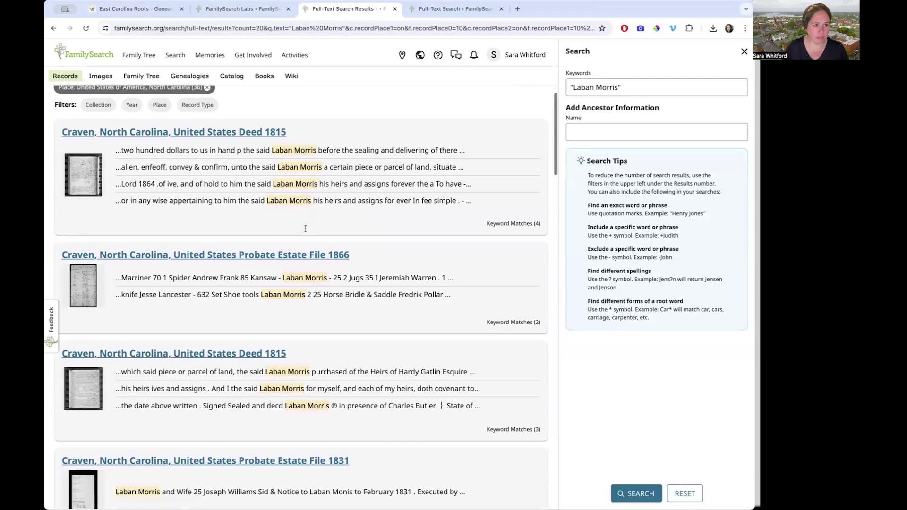
pyautogui.scroll(-12, 268, 289)
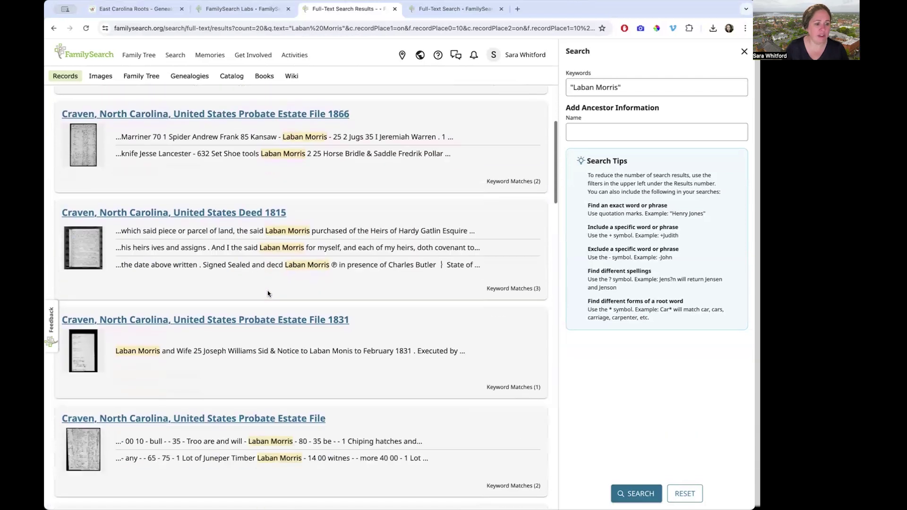
# Examine both pages of the North Carolina results, comparing counties, record types, years and highlighted name matches.
pyautogui.scroll(-10, 268, 293)
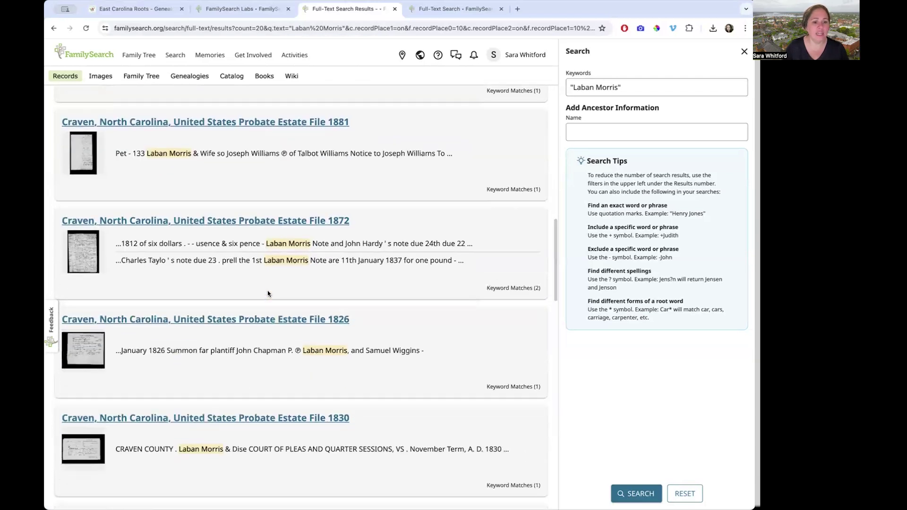
pyautogui.scroll(-12, 267, 294)
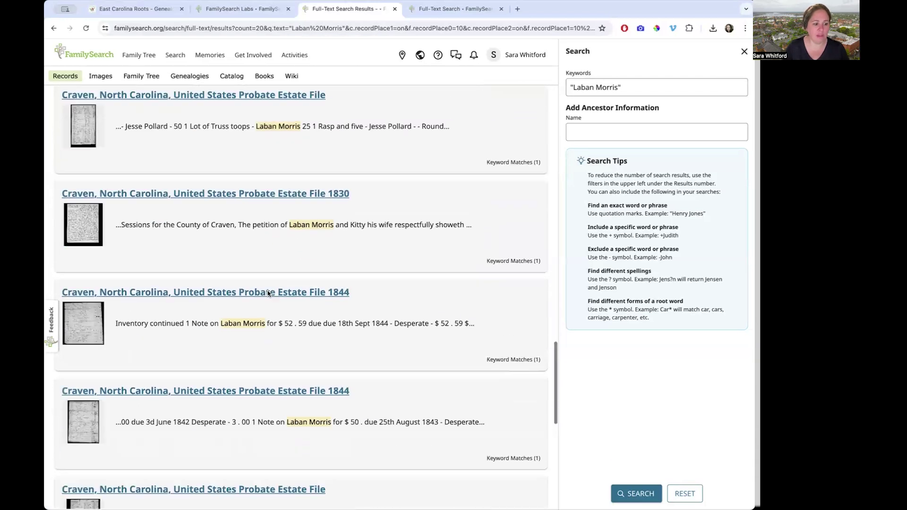
pyautogui.scroll(-1, 267, 293)
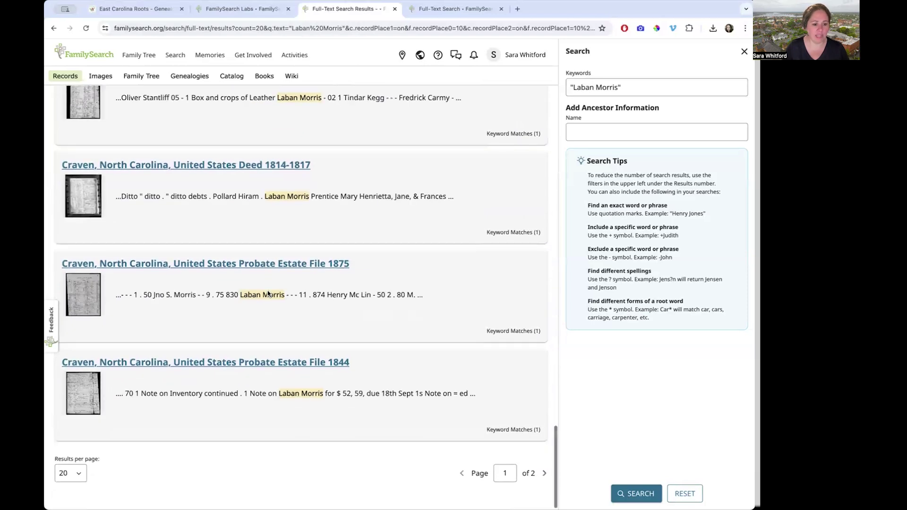
pyautogui.click(542, 472)
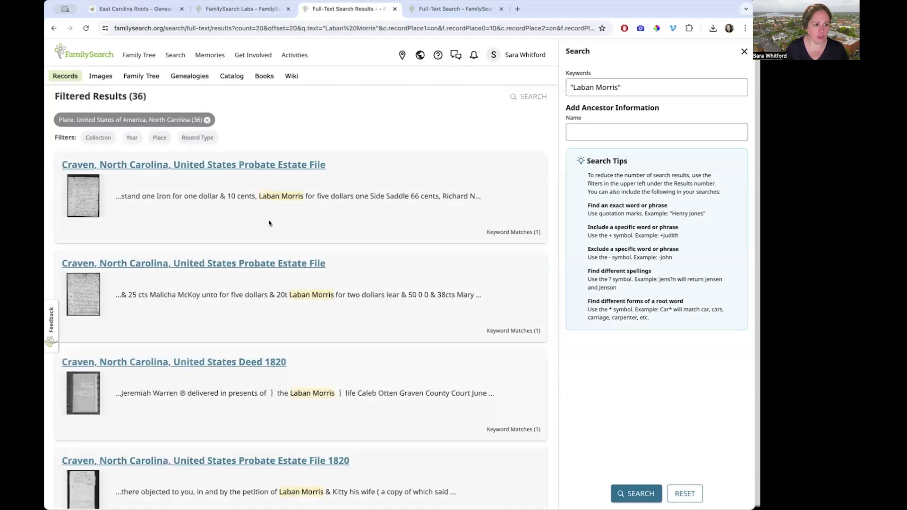
pyautogui.scroll(-4, 383, 289)
pyautogui.scroll(-6, 384, 289)
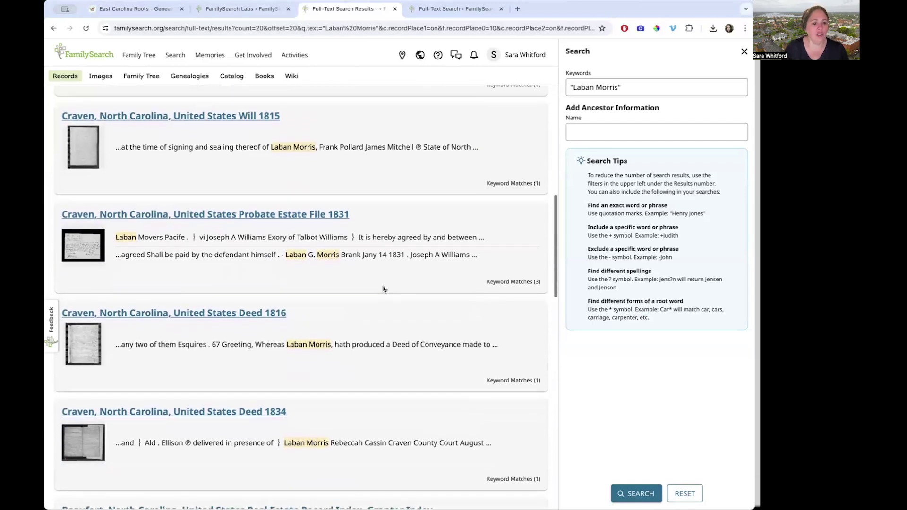
pyautogui.scroll(-2, 384, 289)
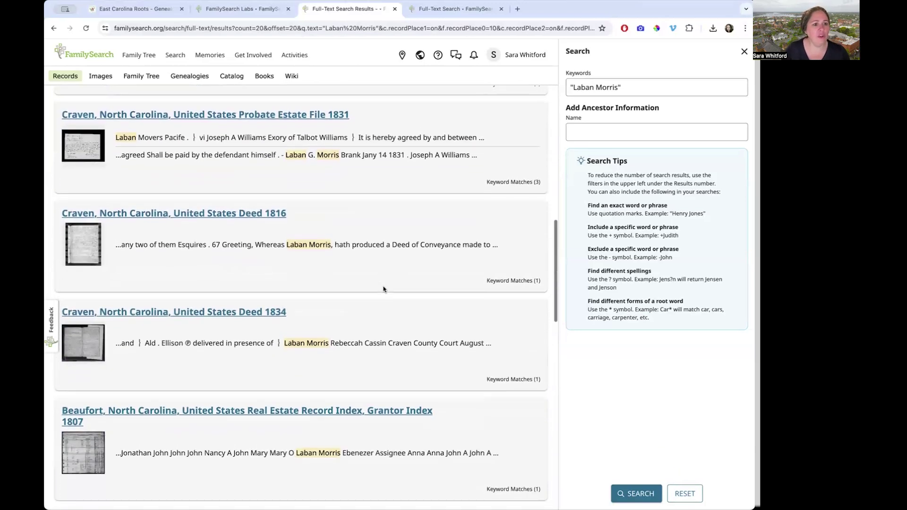
pyautogui.scroll(-2, 383, 289)
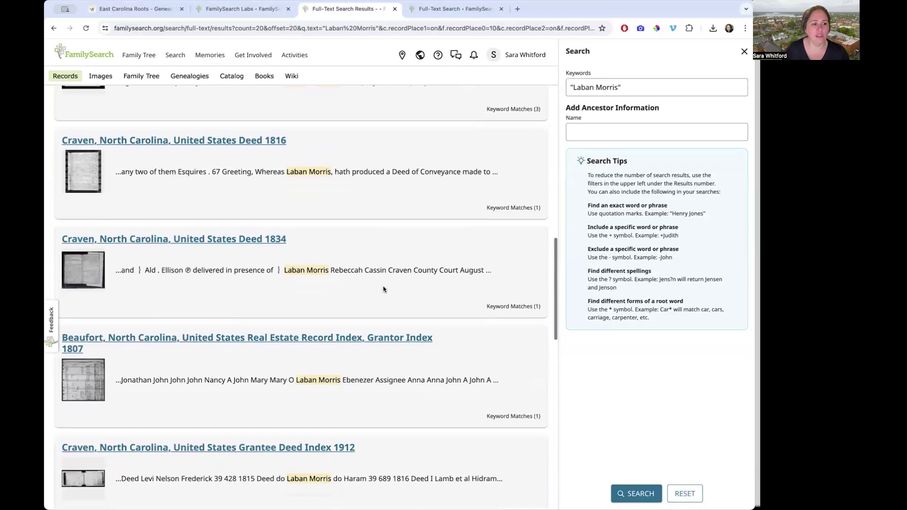
pyautogui.scroll(-1, 384, 290)
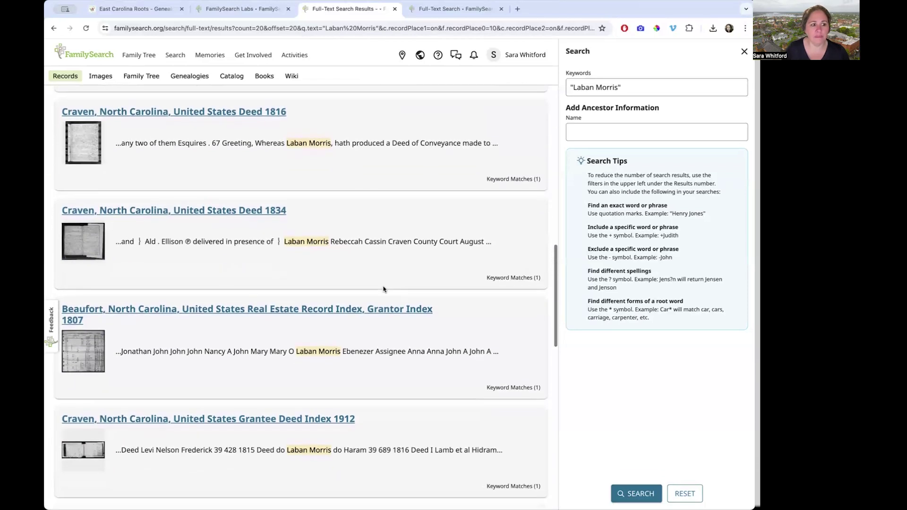
pyautogui.scroll(-5, 384, 289)
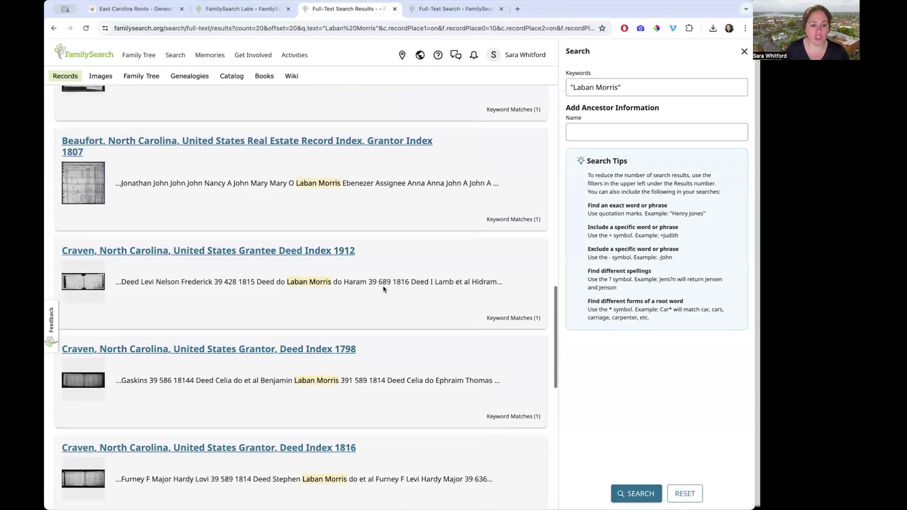
pyautogui.scroll(-7, 384, 289)
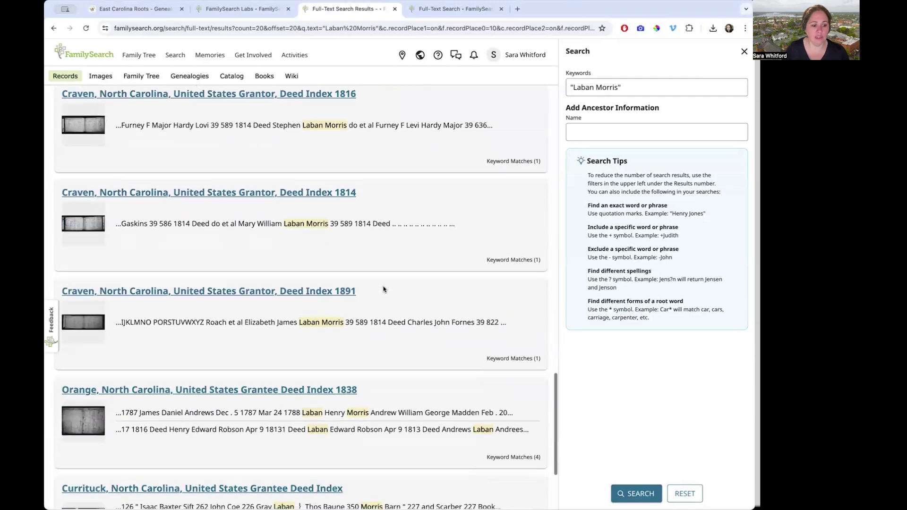
pyautogui.scroll(-1, 383, 289)
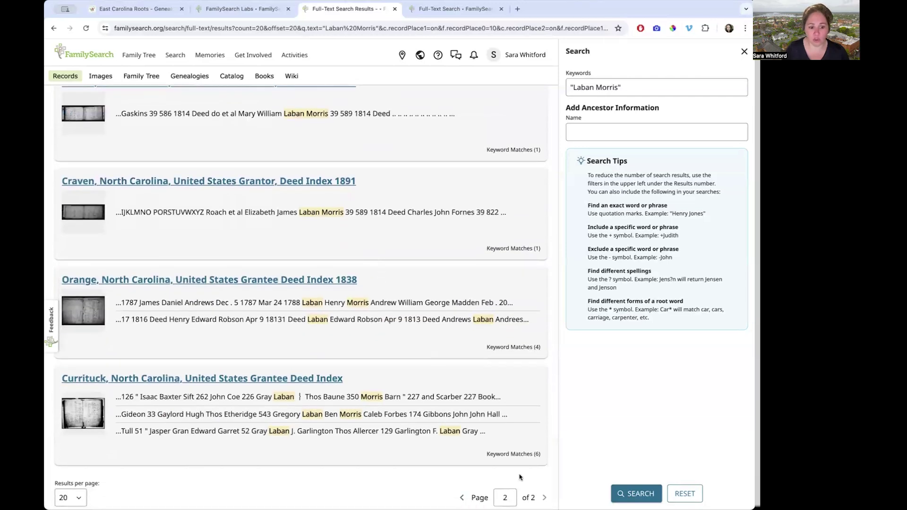
# Return to the first results page and open the undated Craven Probate Estate File whose excerpt mentions Jesse Pollard and a lot of truss hoops.
pyautogui.click(462, 498)
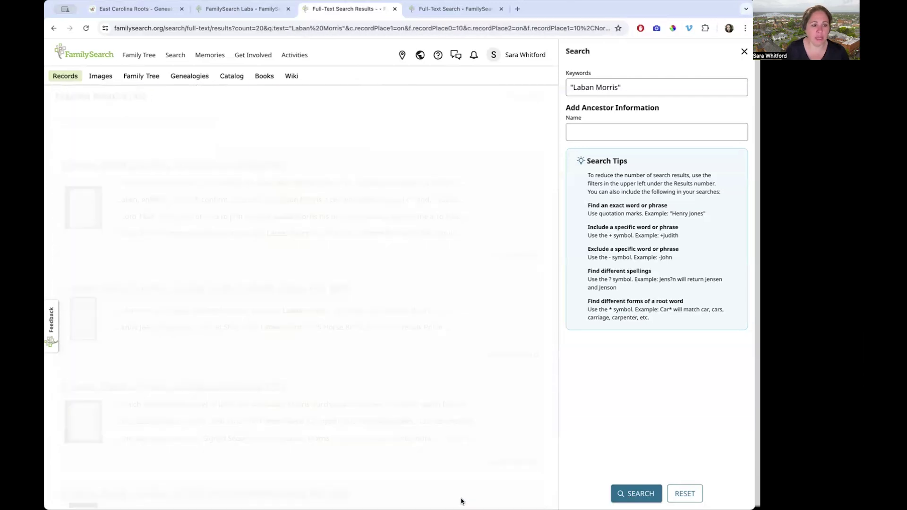
pyautogui.scroll(-3, 358, 224)
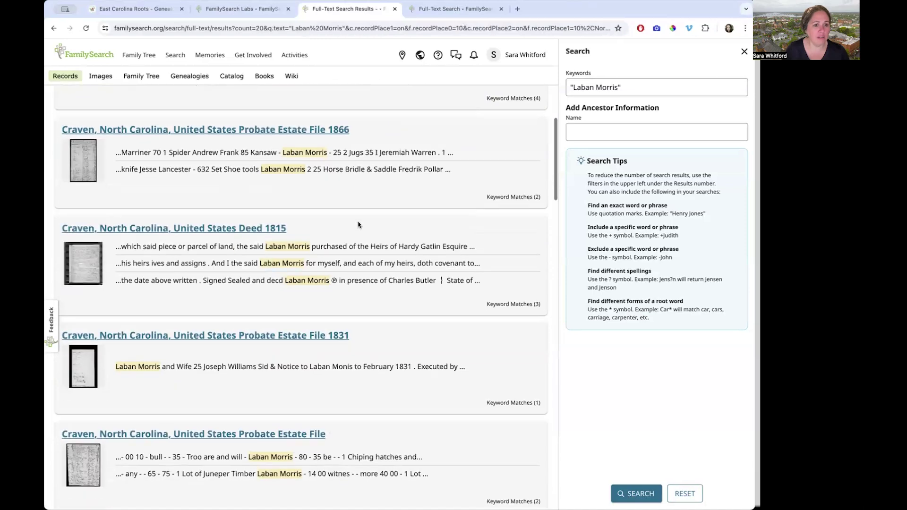
pyautogui.scroll(-1, 358, 224)
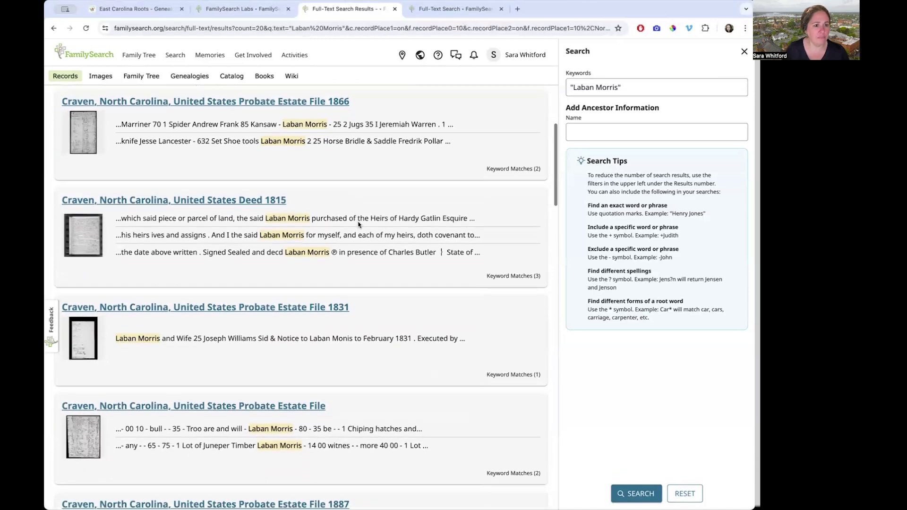
pyautogui.scroll(-15, 232, 346)
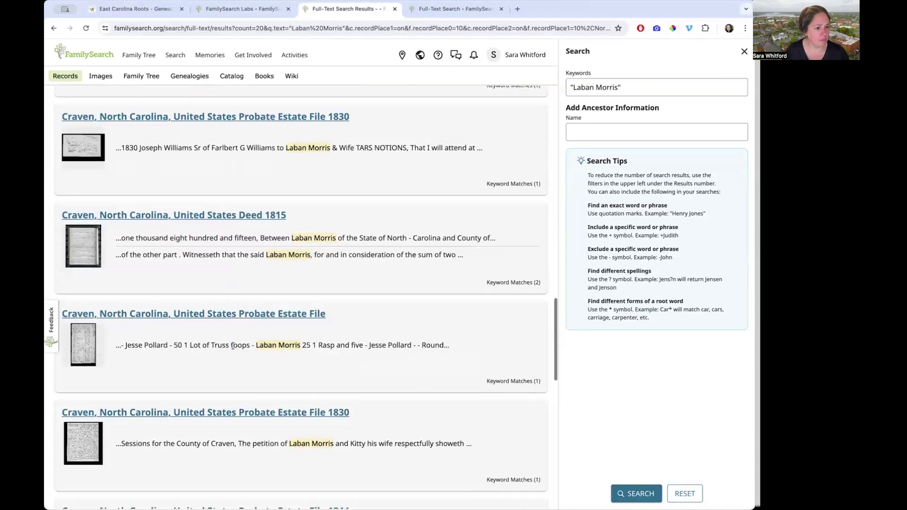
pyautogui.click(199, 315)
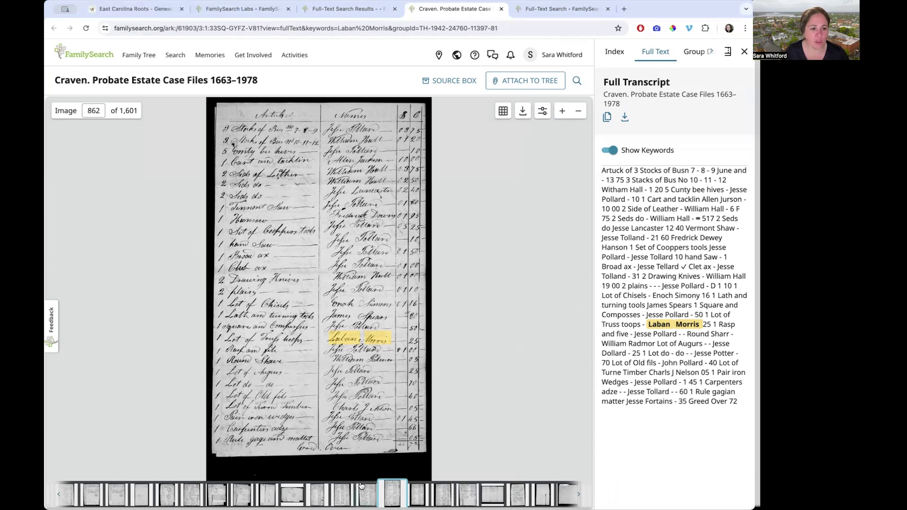
# Browse back through the estate file's earlier images to the folder cover at image 848 to identify whose estate it is.
pyautogui.moveTo(171, 241)
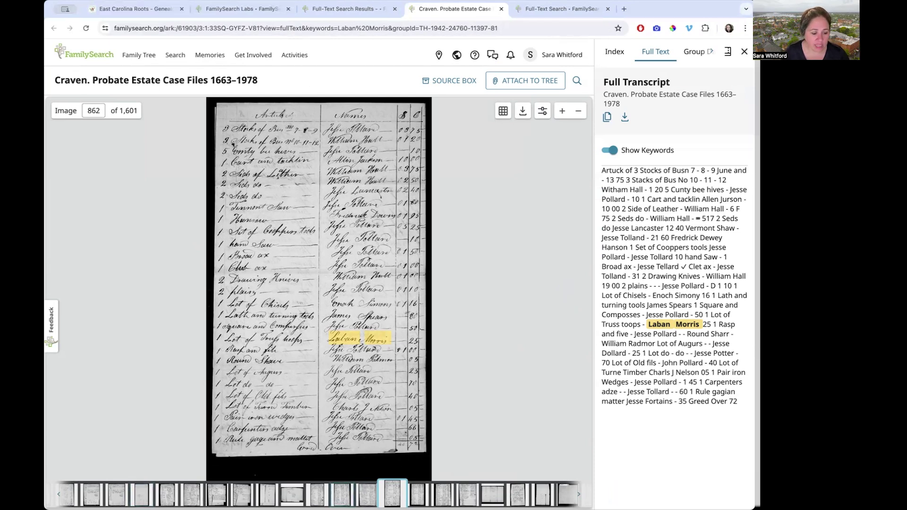
pyautogui.click(59, 496)
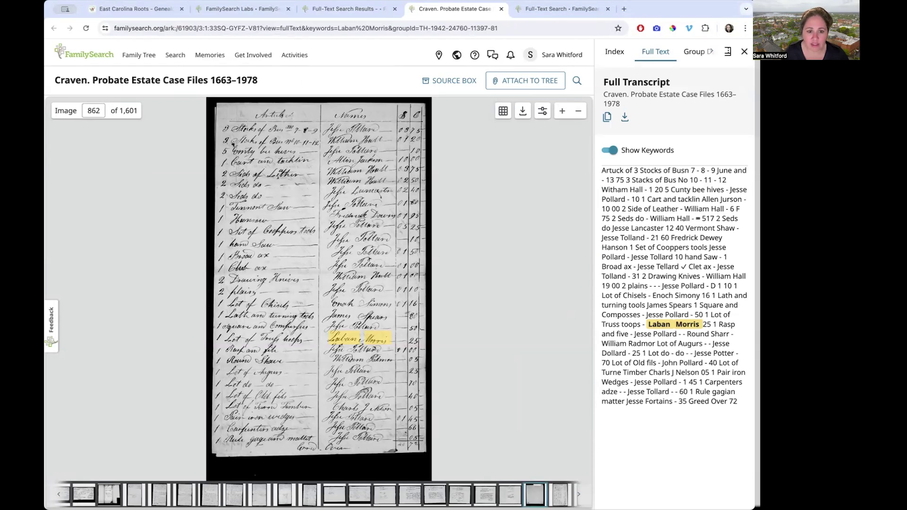
pyautogui.click(536, 495)
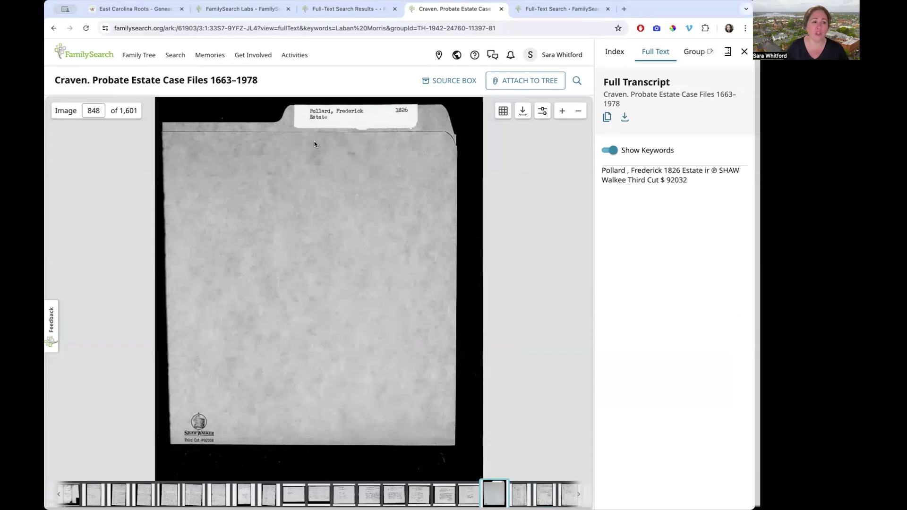
# Go back to the search results and open the Craven Probate Estate File 1826 containing the January 1826 summons.
pyautogui.click(364, 13)
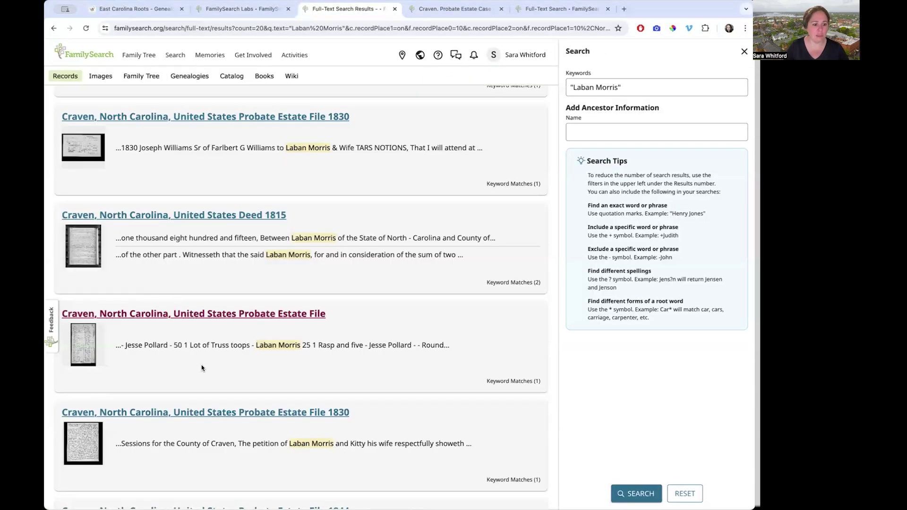
pyautogui.scroll(-1, 202, 365)
pyautogui.scroll(-2, 223, 392)
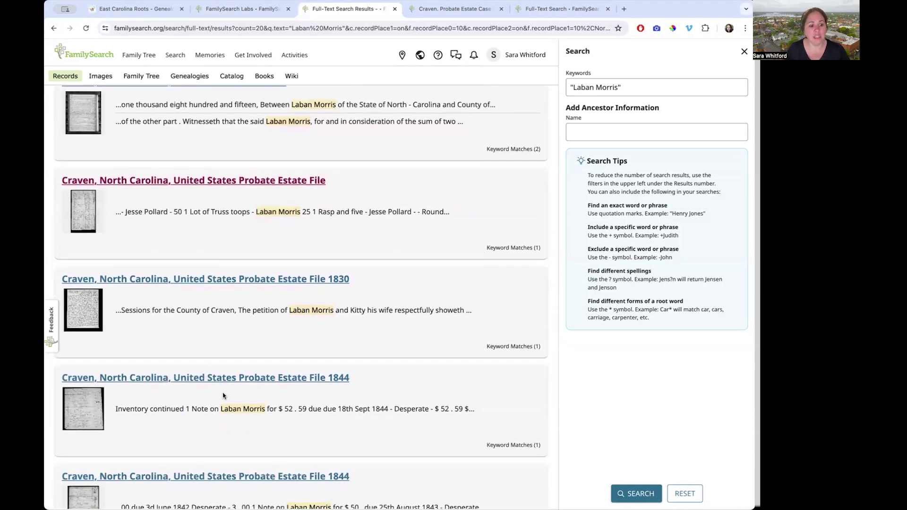
pyautogui.scroll(-1, 223, 395)
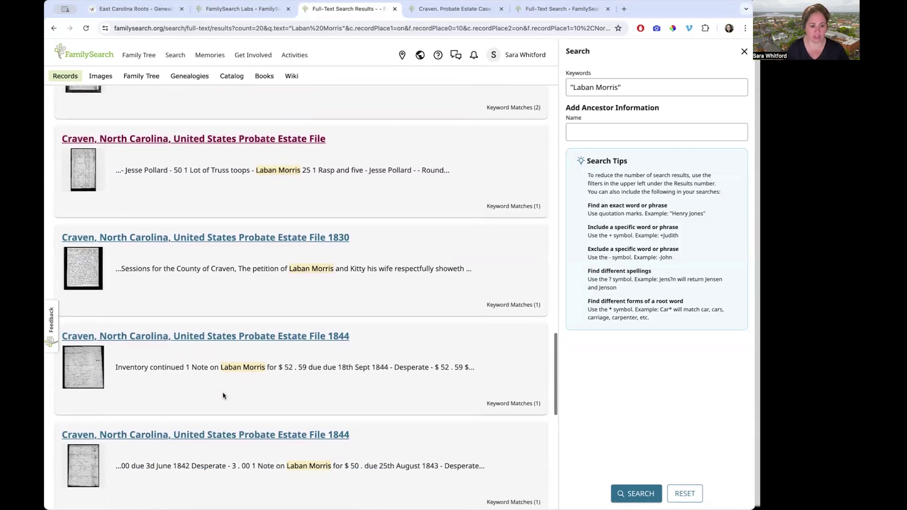
pyautogui.scroll(5, 223, 396)
pyautogui.scroll(8, 222, 396)
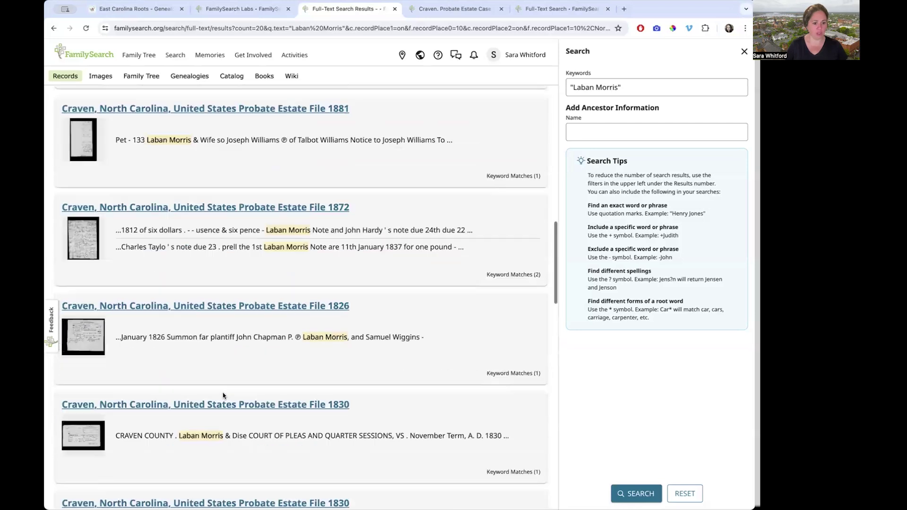
pyautogui.scroll(2, 223, 395)
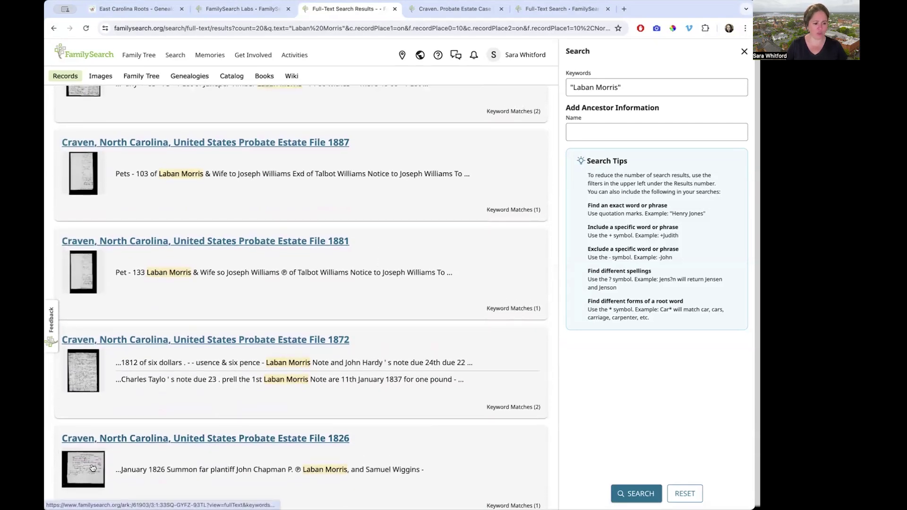
pyautogui.click(192, 441)
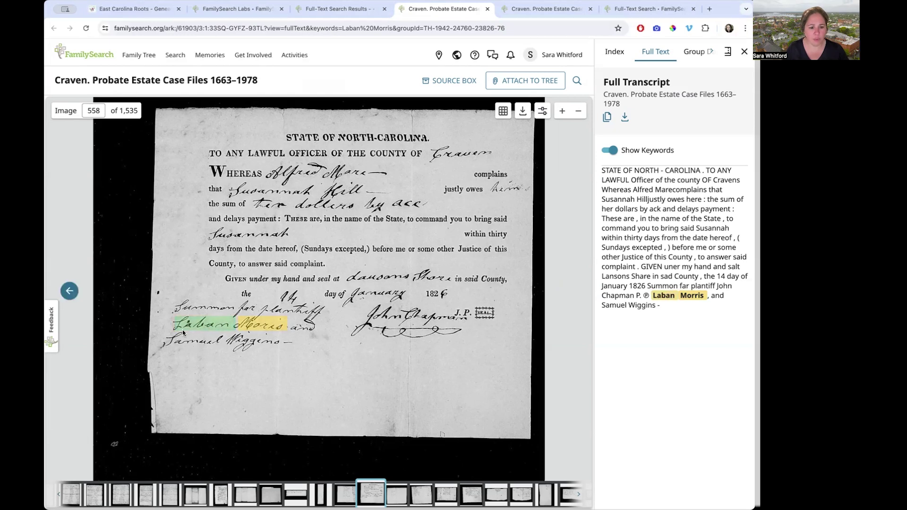
# Examine neighbouring images 557 and 559 and the folder cover at image 554, and return to the summons at image 558.
pyautogui.click(349, 496)
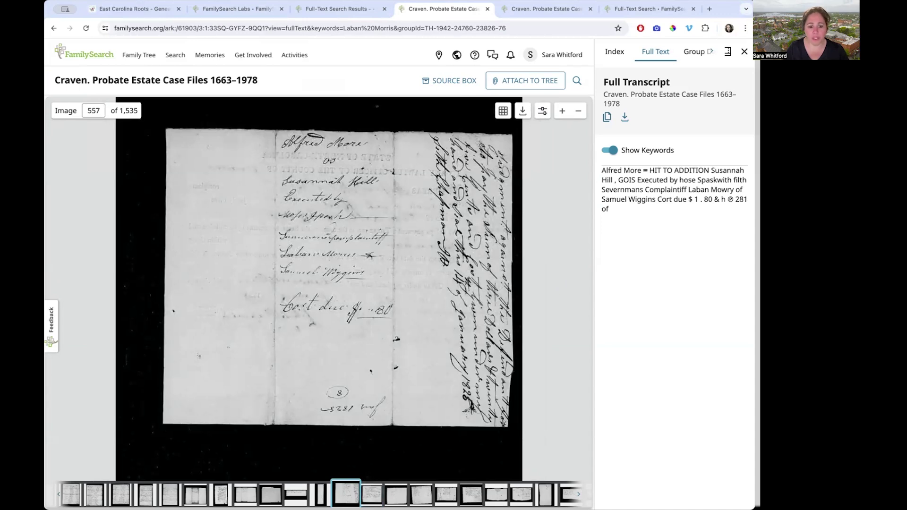
pyautogui.click(396, 494)
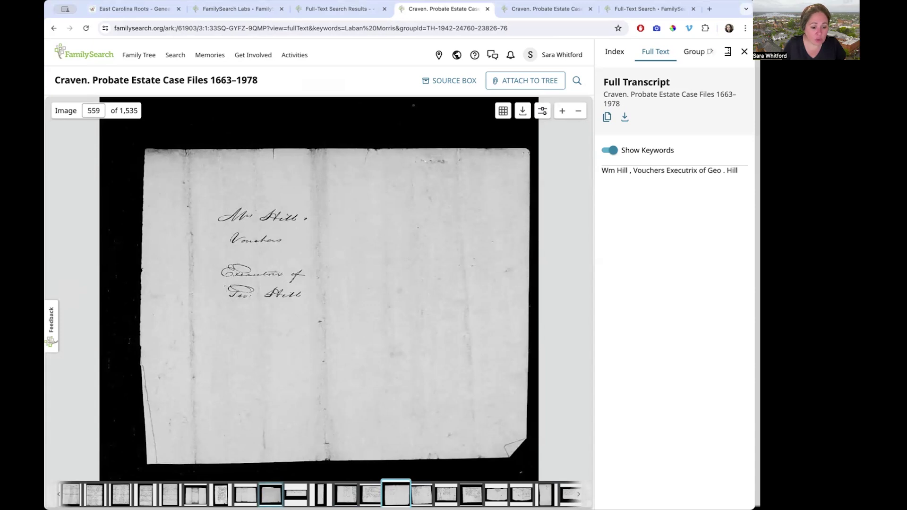
pyautogui.click(271, 494)
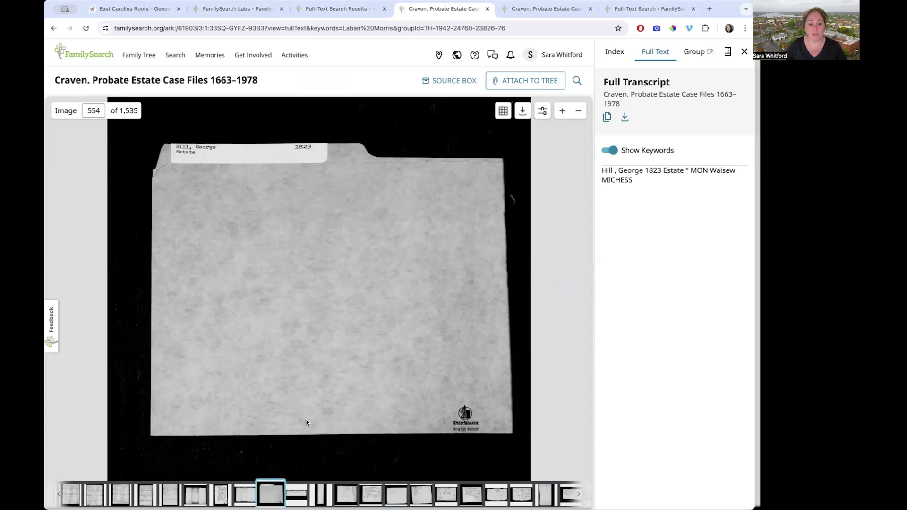
pyautogui.click(373, 494)
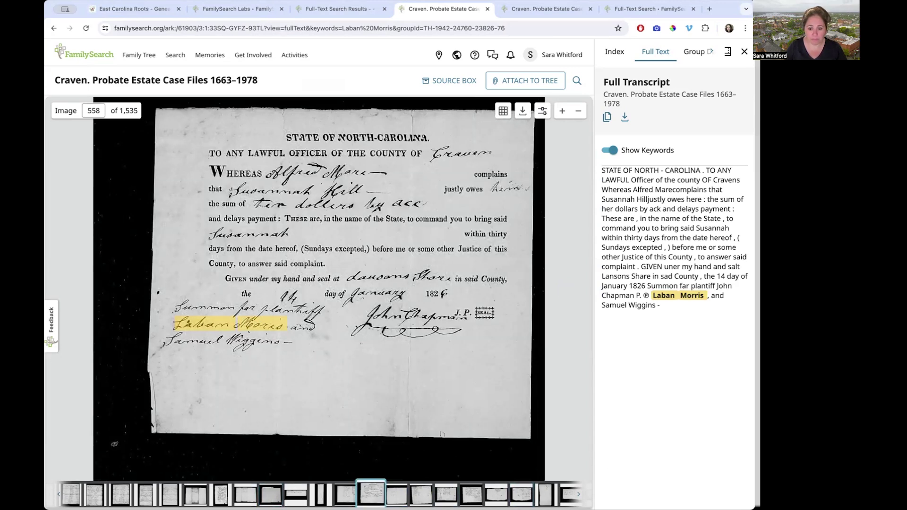
# Close the 1826 record and open the Craven Probate Estate File 1887 from the results.
pyautogui.press('super+w')
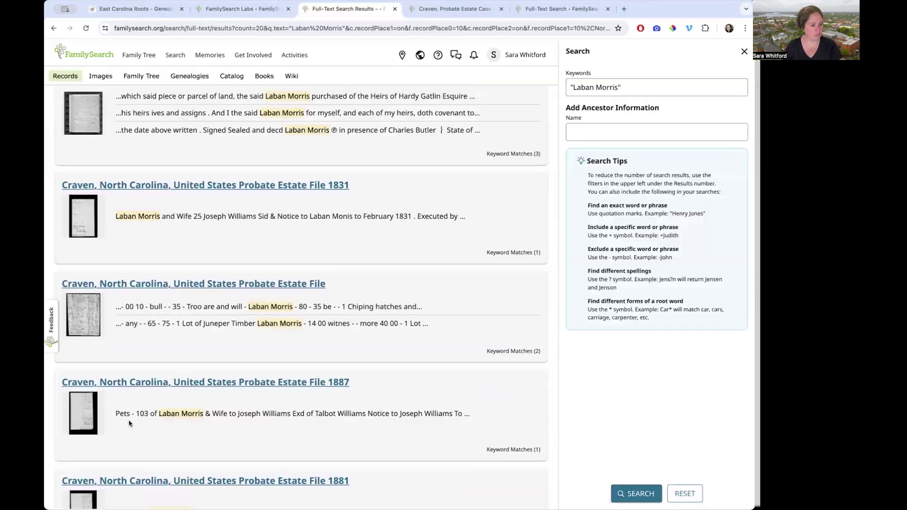
pyautogui.click(173, 391)
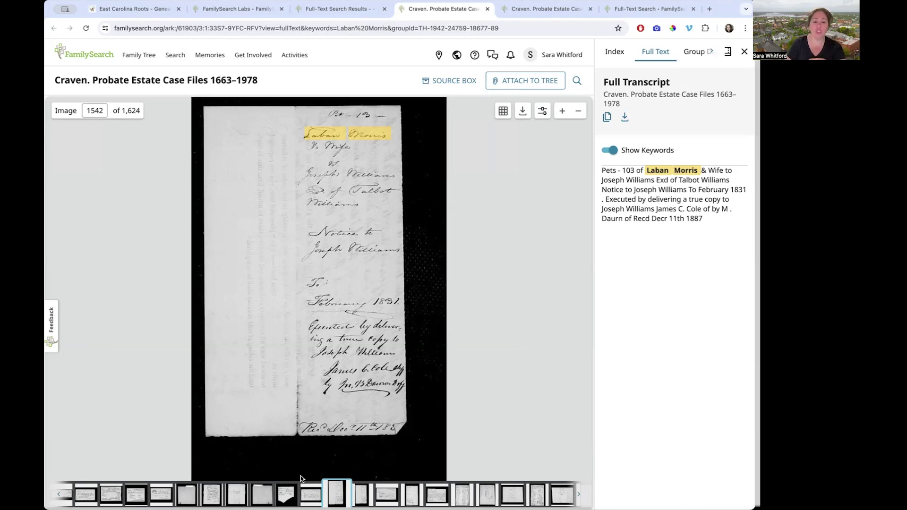
# Return to the search results and preview the 1800 and 1700 options of the Year filter without applying them.
pyautogui.click(308, 13)
pyautogui.scroll(6, 194, 170)
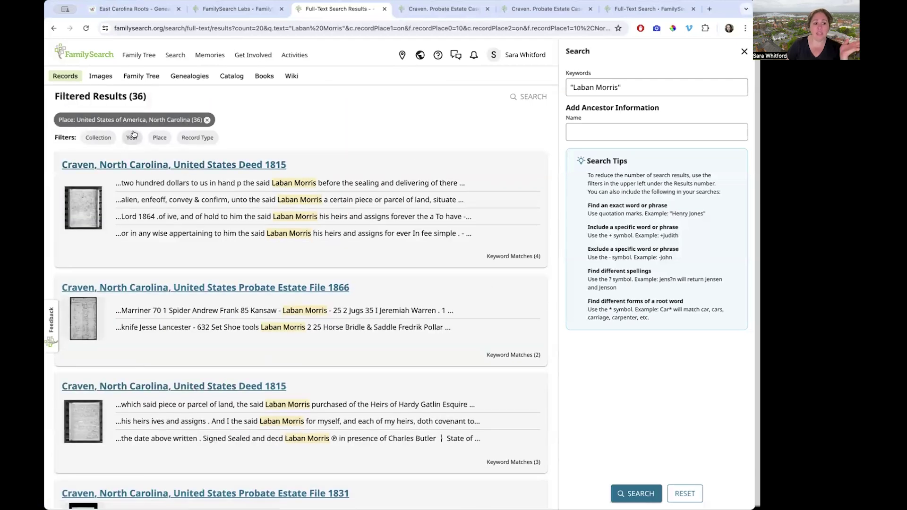
pyautogui.click(132, 138)
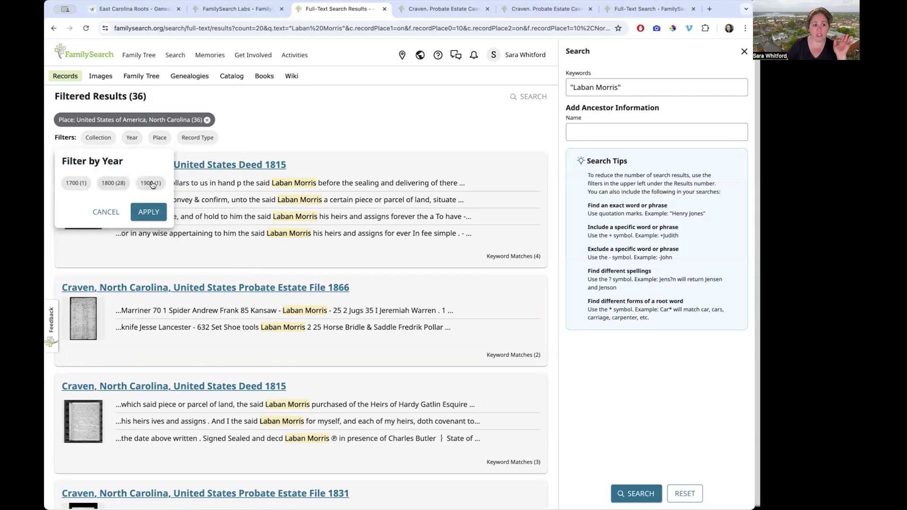
pyautogui.click(111, 184)
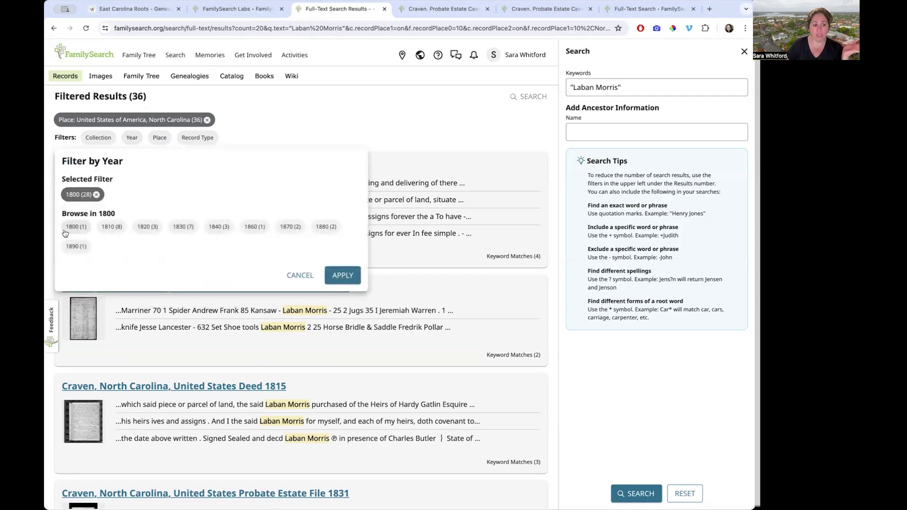
pyautogui.click(97, 195)
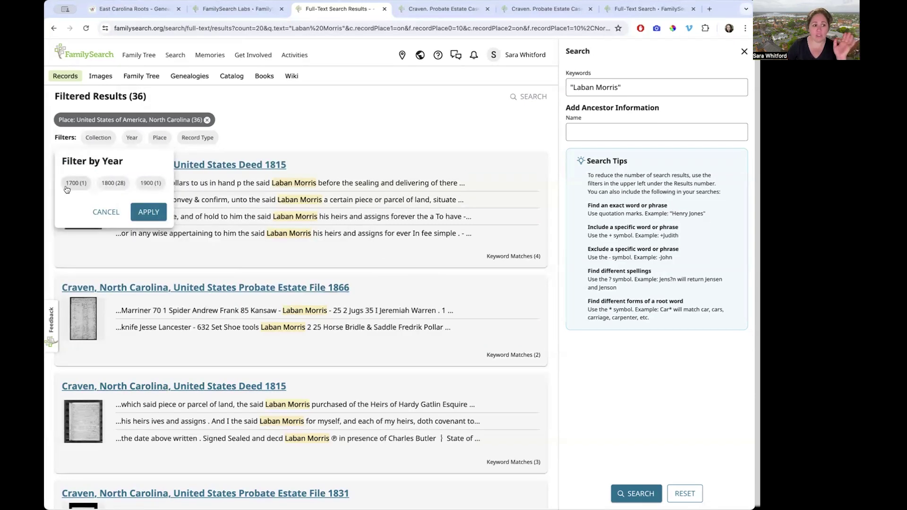
pyautogui.click(76, 183)
pyautogui.click(93, 194)
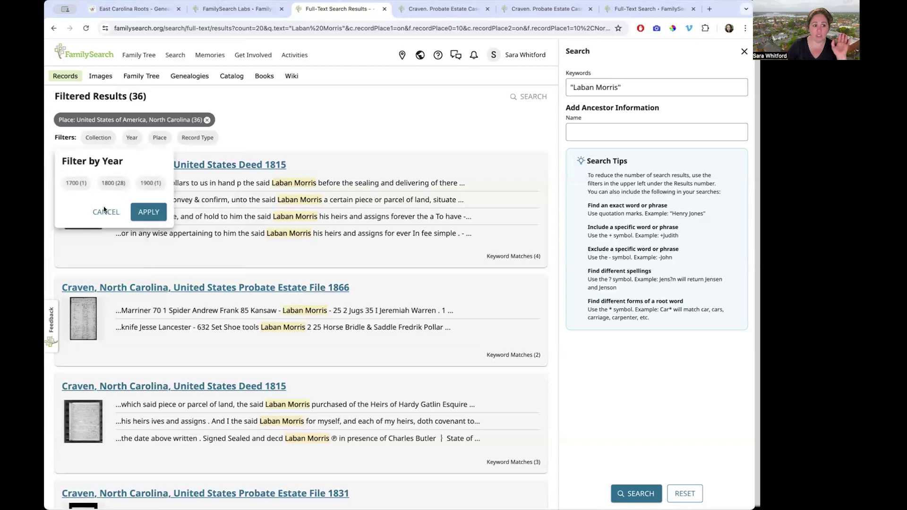
pyautogui.click(105, 211)
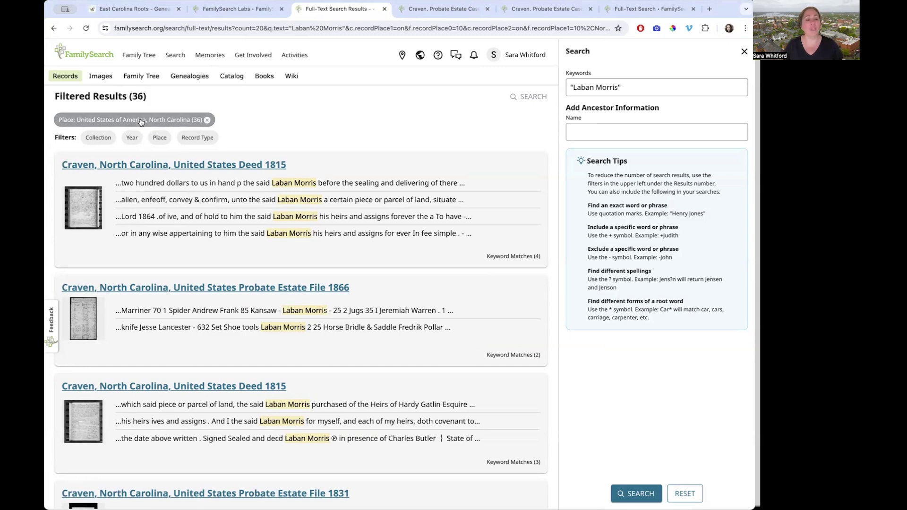
# Browse the Place filter down to the North Carolina counties and leave it without applying a change.
pyautogui.click(160, 138)
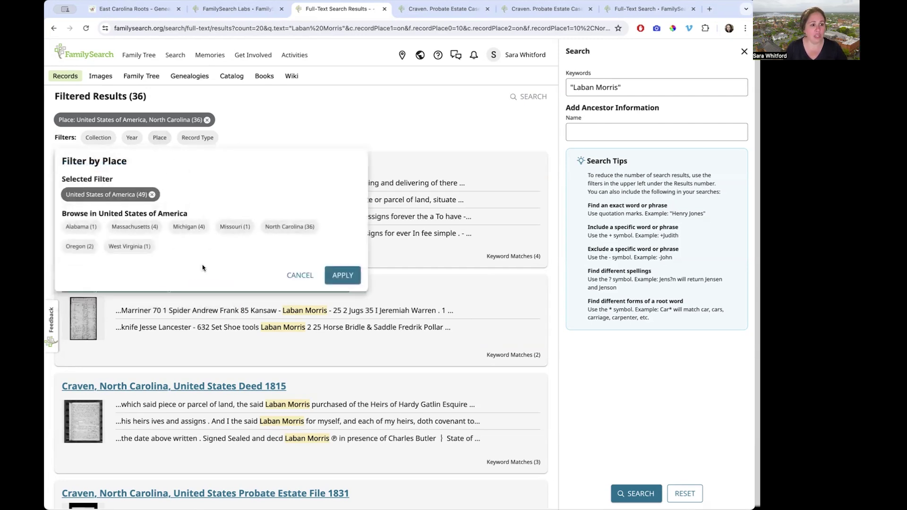
pyautogui.click(294, 227)
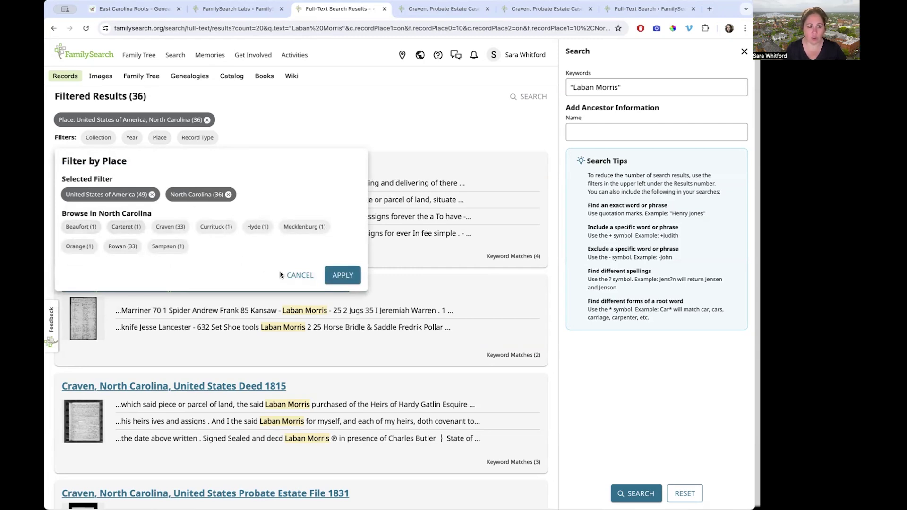
pyautogui.click(294, 277)
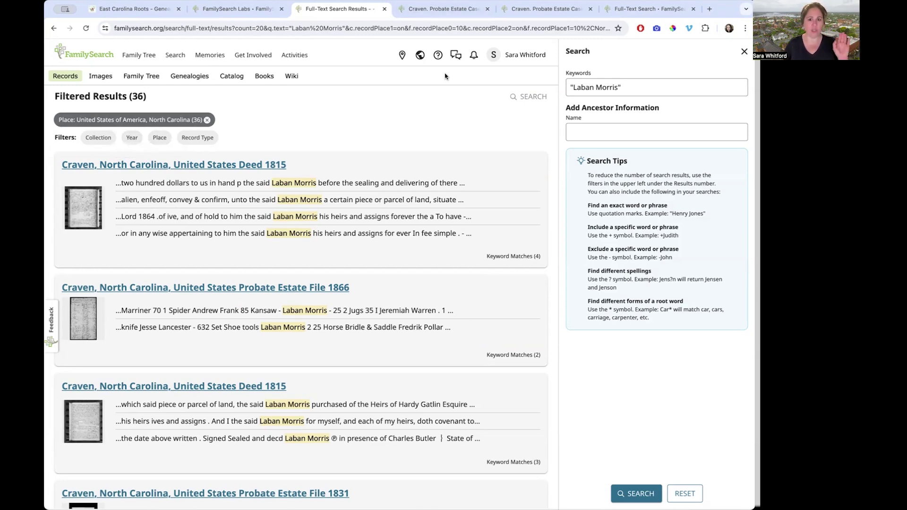
# Search for the ancestor's quoted name with the second vowel of the first name changed to "e".
pyautogui.click(590, 87)
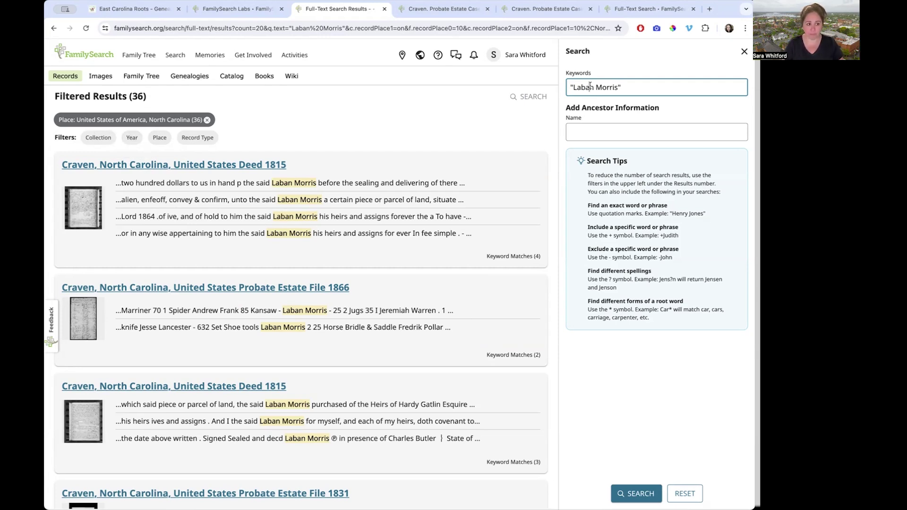
pyautogui.click(590, 87)
pyautogui.press('BackSpace')
pyautogui.write('e')
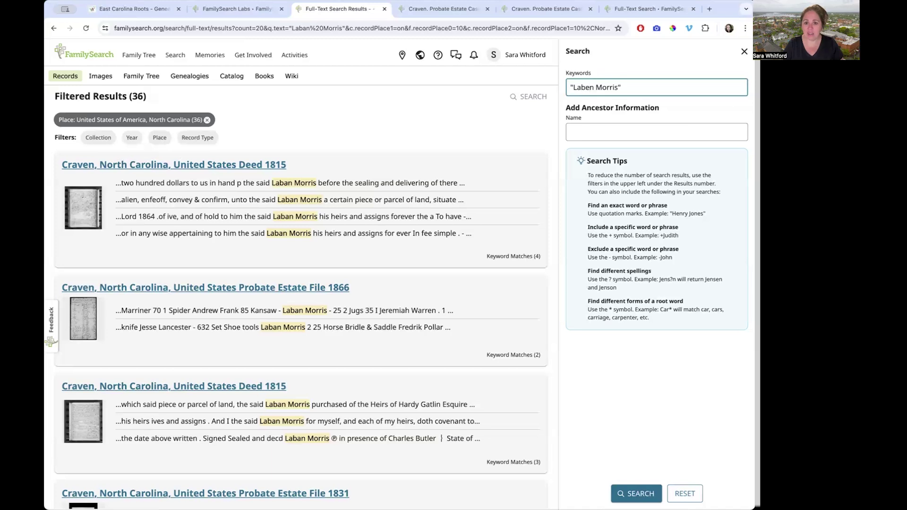
pyautogui.press('Return')
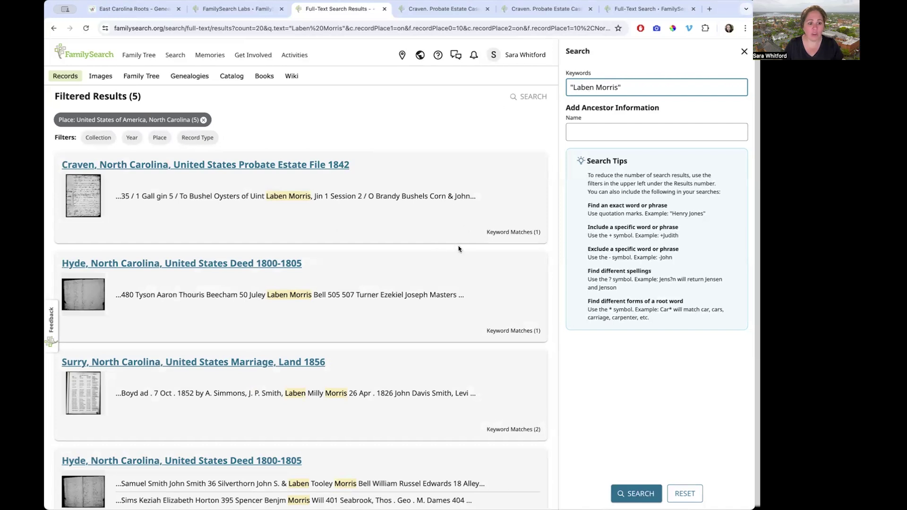
# Review the results, open the Craven Probate Estate File 1842, examine preceding images 825 and 824, and close the record.
pyautogui.scroll(-3, 456, 255)
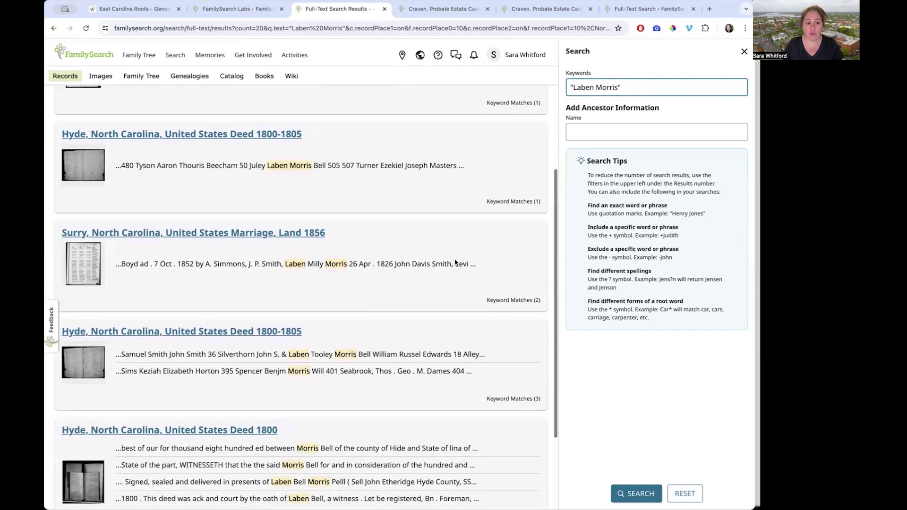
pyautogui.scroll(-2, 487, 336)
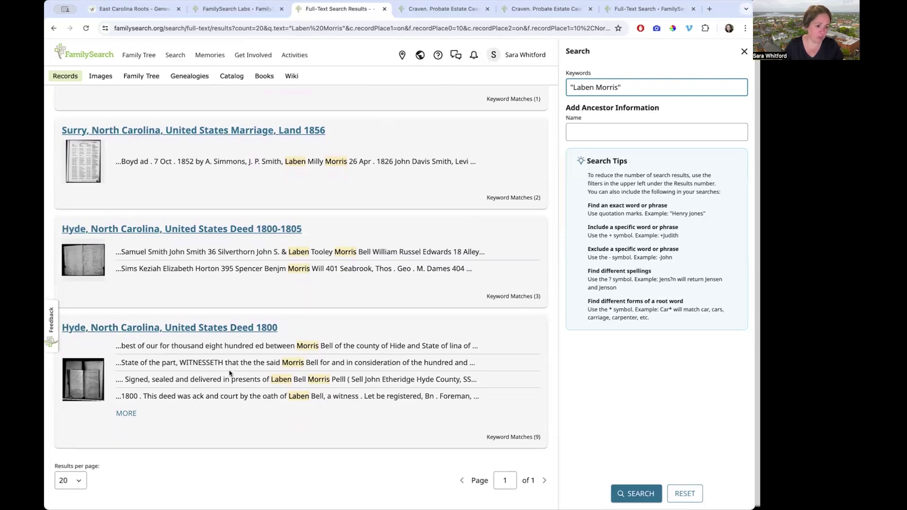
pyautogui.scroll(5, 265, 408)
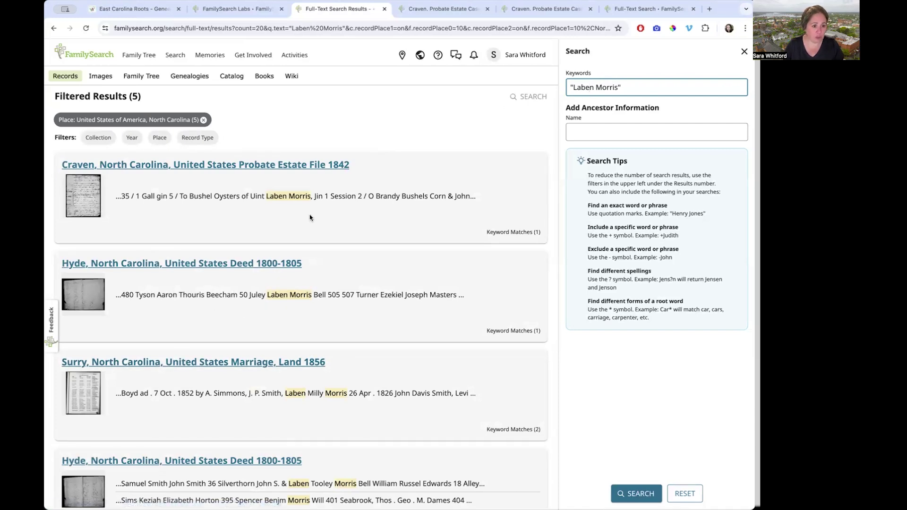
pyautogui.click(130, 166)
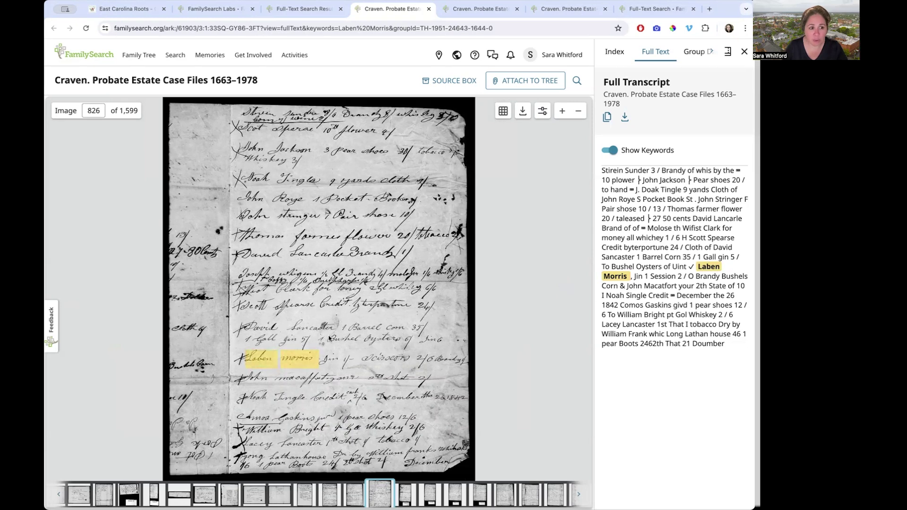
pyautogui.moveTo(168, 167)
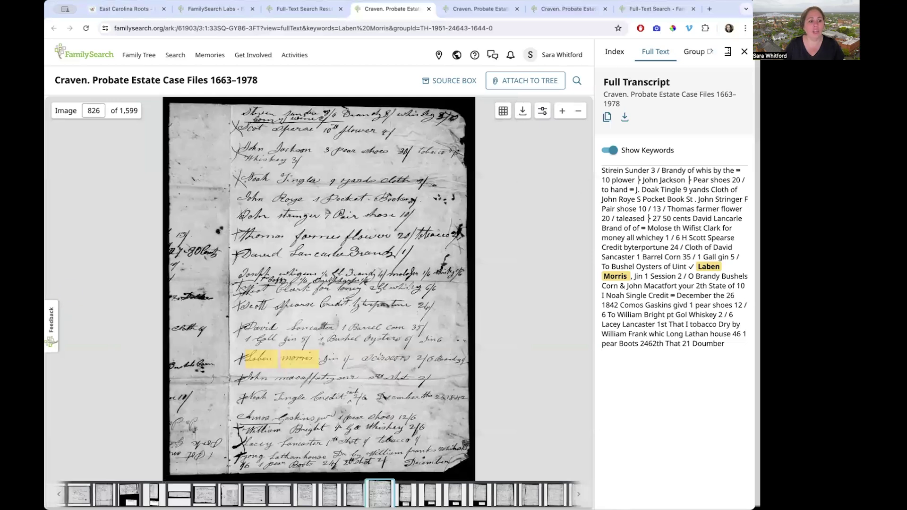
pyautogui.click(70, 298)
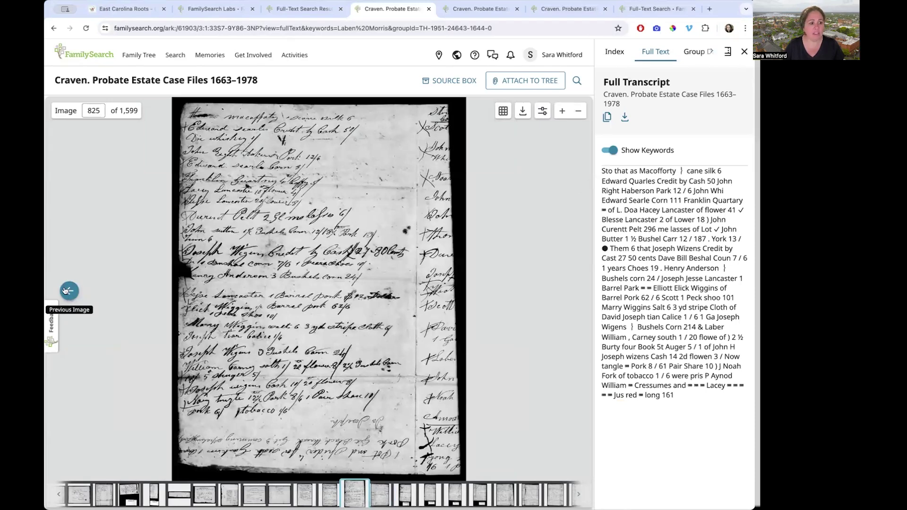
pyautogui.click(69, 290)
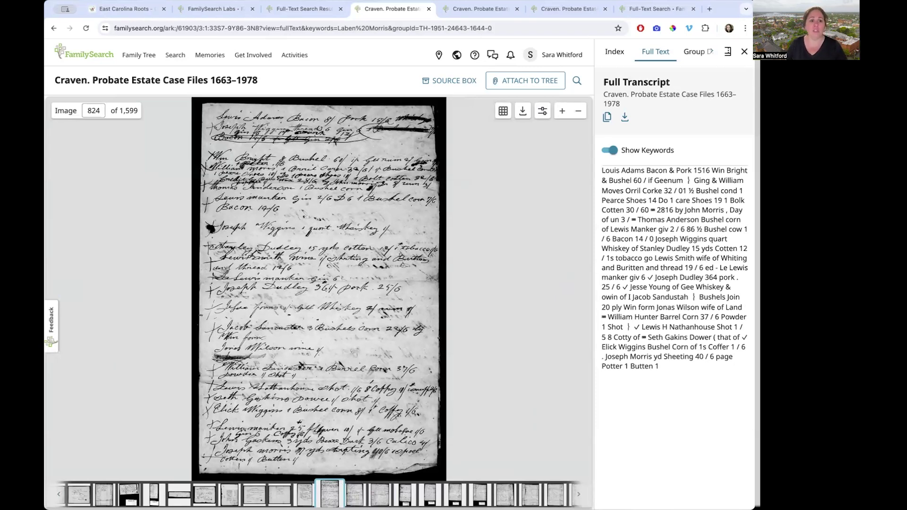
pyautogui.click(428, 9)
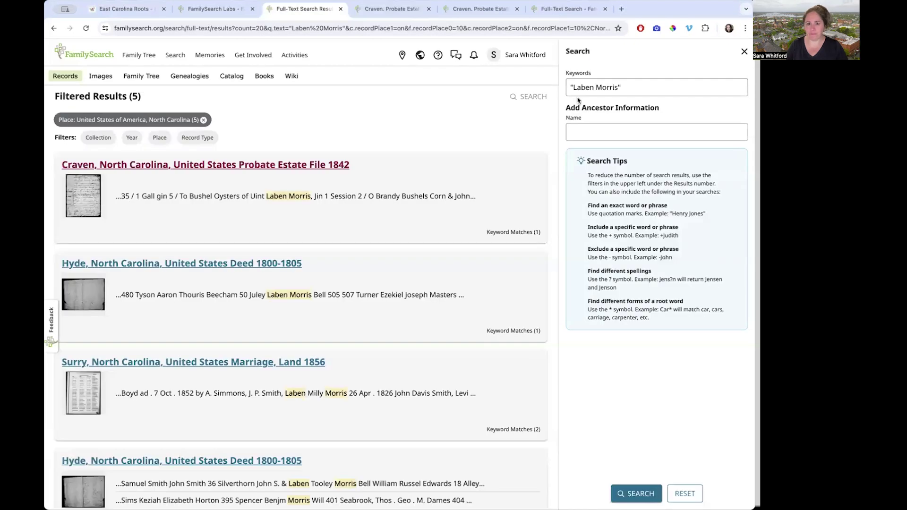
# Search for the ancestor's quoted name with the second vowel of the first name changed to "o".
pyautogui.click(589, 88)
pyautogui.press('BackSpace')
pyautogui.write('o')
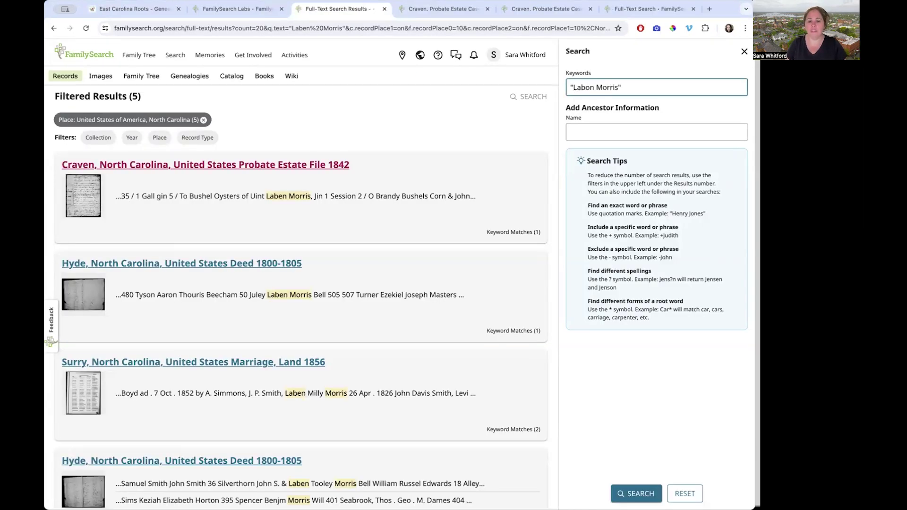
pyautogui.press('Return')
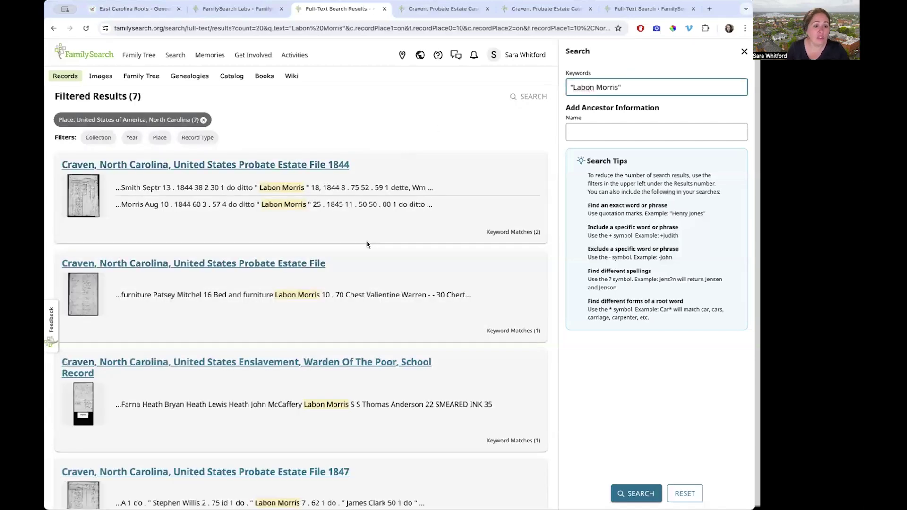
# Open the Craven Enslavement, Warden Of The Poor, School Record from the results.
pyautogui.scroll(-1, 335, 265)
pyautogui.scroll(-3, 335, 265)
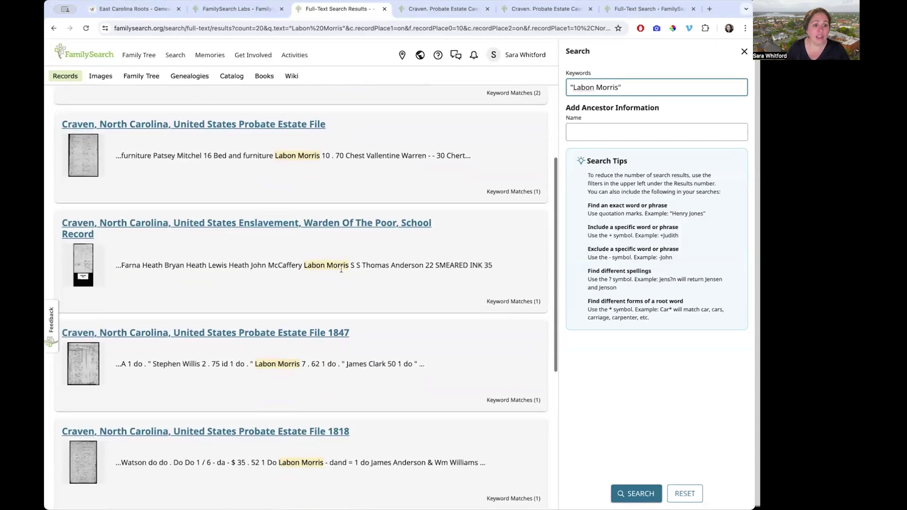
pyautogui.click(200, 229)
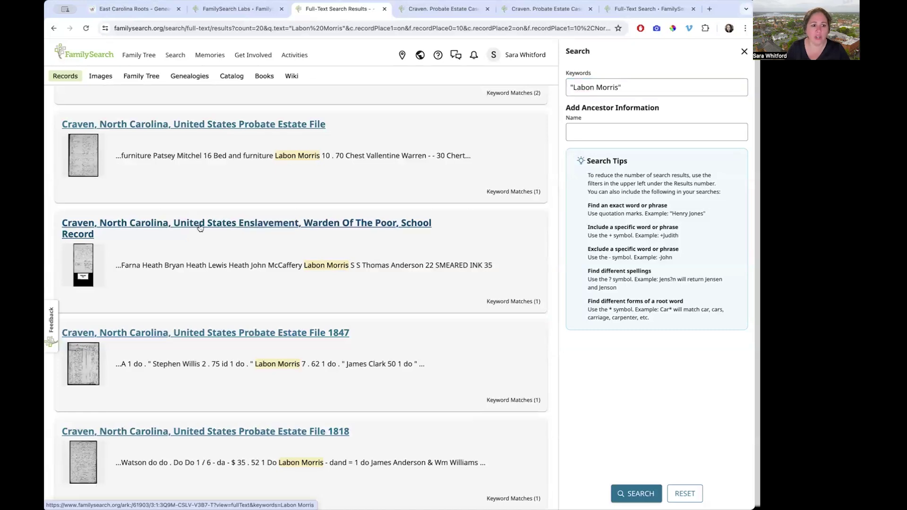
pyautogui.click(200, 228)
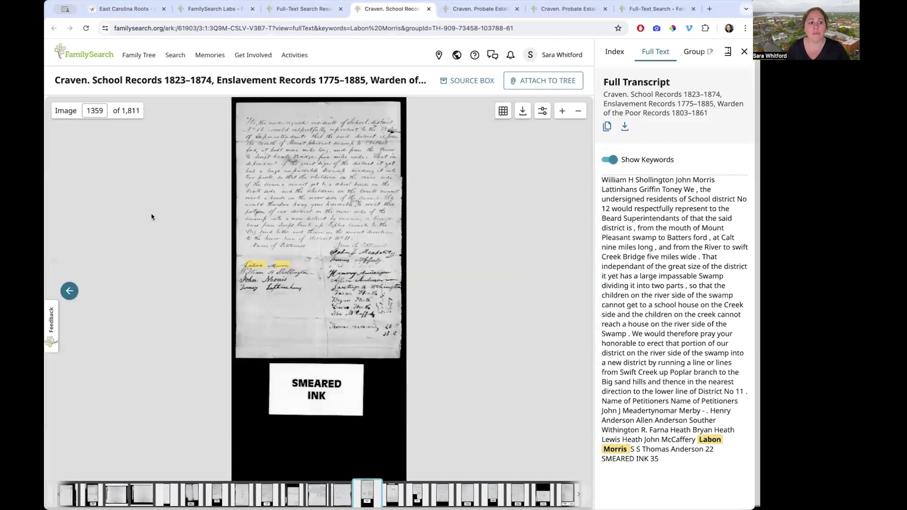
# Enlarge the School District No 12 petition at image 1359 to read its text and petitioners, and close the record.
pyautogui.click(561, 112)
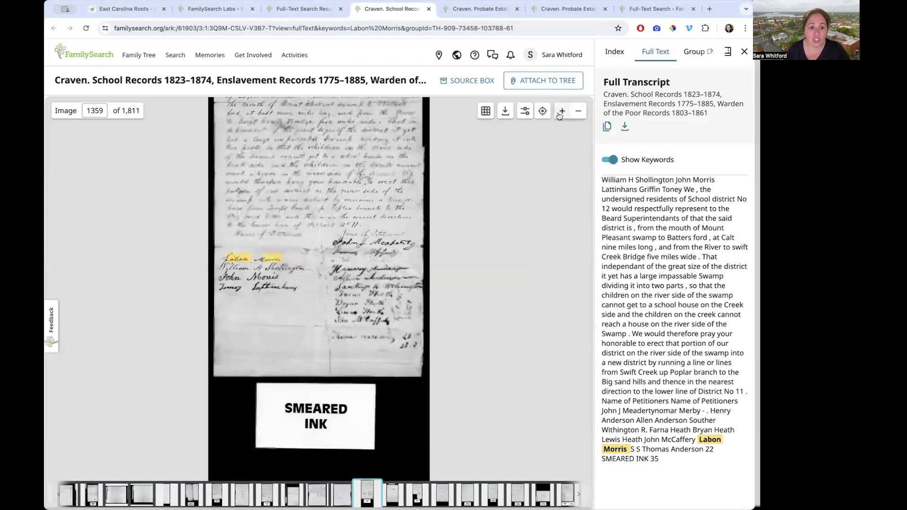
pyautogui.scroll(3, 456, 308)
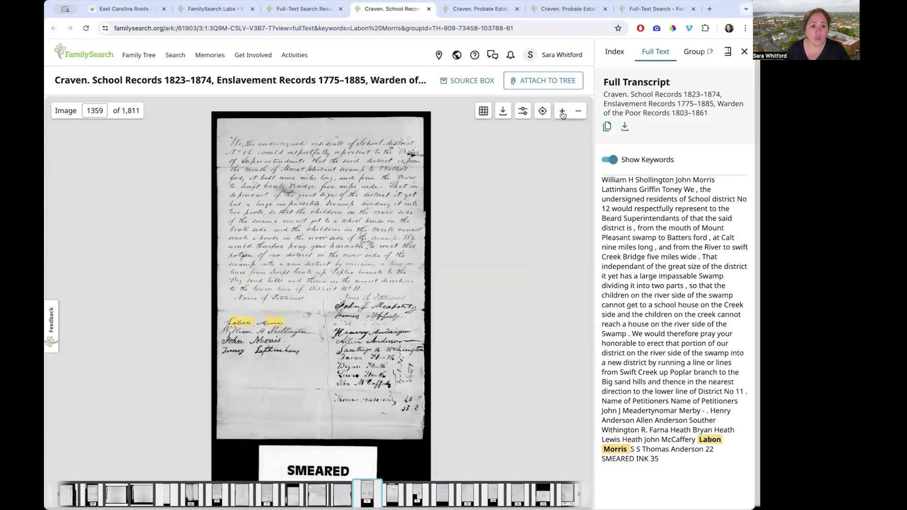
pyautogui.click(562, 112)
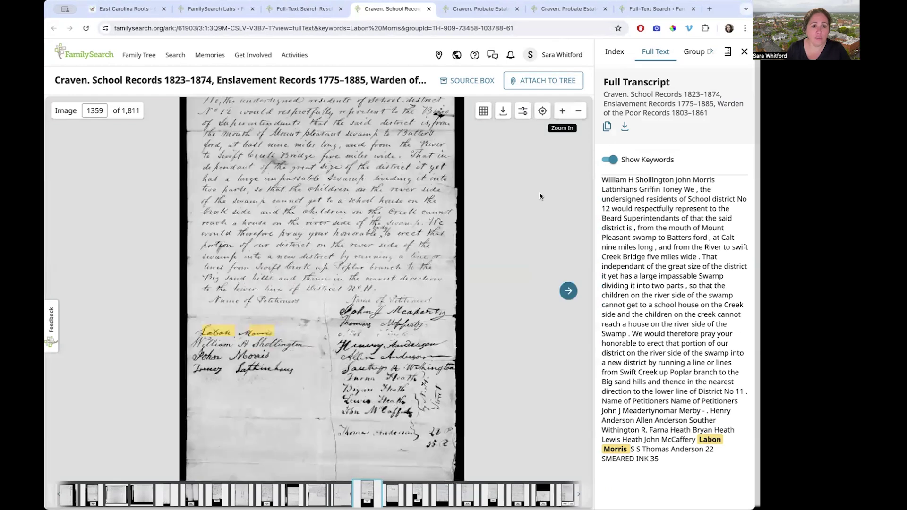
pyautogui.scroll(1, 255, 219)
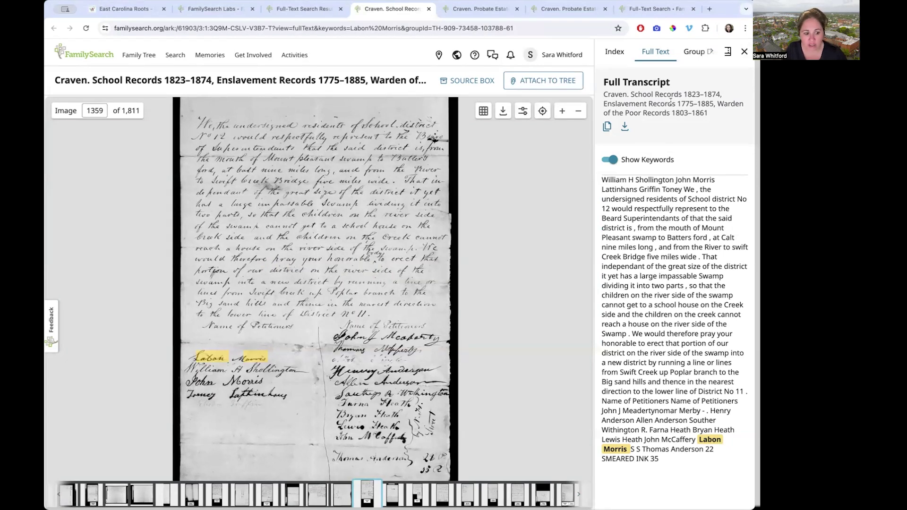
pyautogui.click(428, 9)
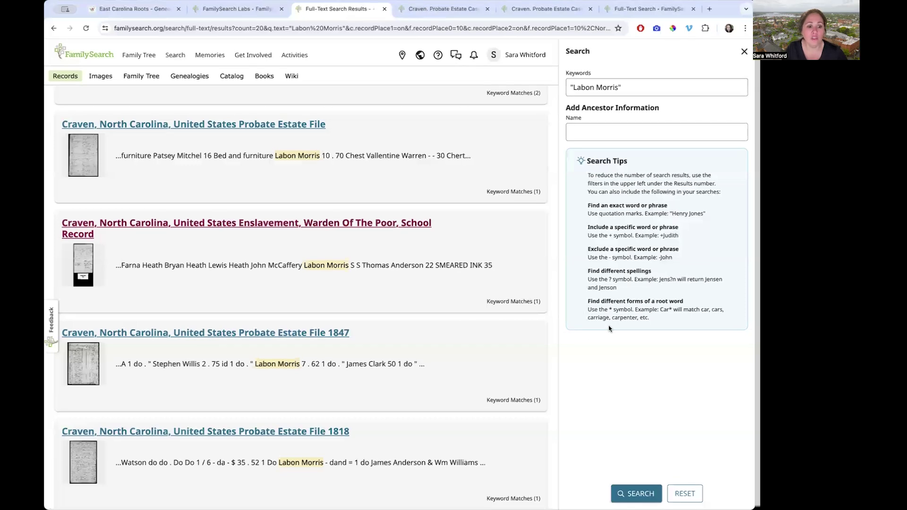
# Review the remaining results and search for the ancestor's quoted name with the surname first, followed by a comma and the first name.
pyautogui.scroll(-5, 517, 358)
pyautogui.scroll(-1, 519, 360)
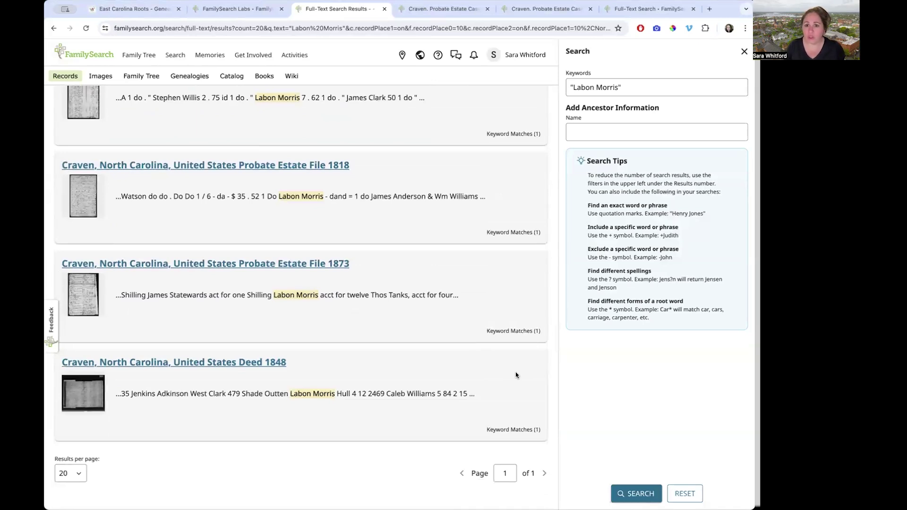
pyautogui.scroll(7, 501, 160)
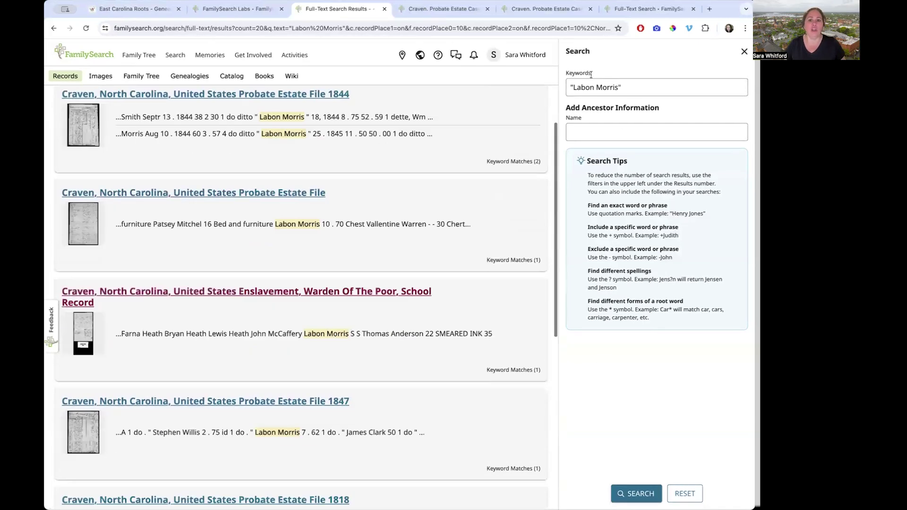
pyautogui.moveTo(618, 87); pyautogui.dragTo(575, 91)
pyautogui.write('Morris, ')
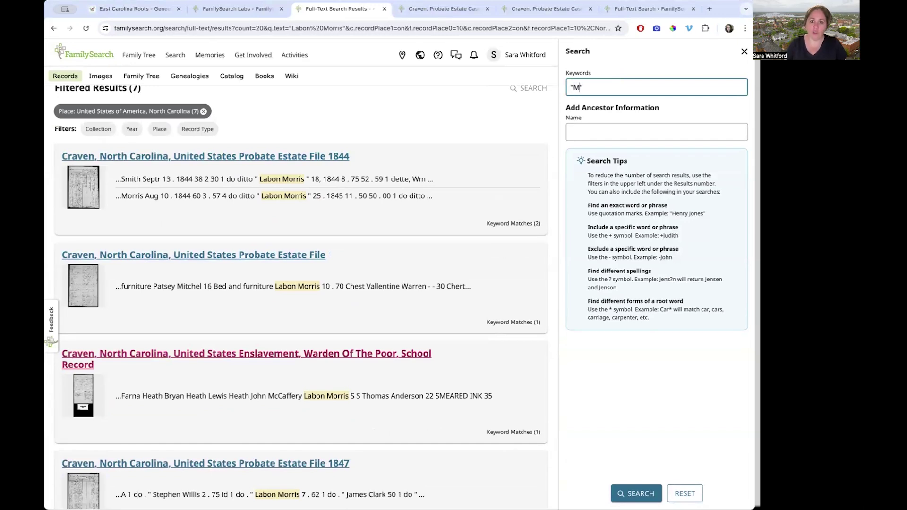
pyautogui.write('Laban')
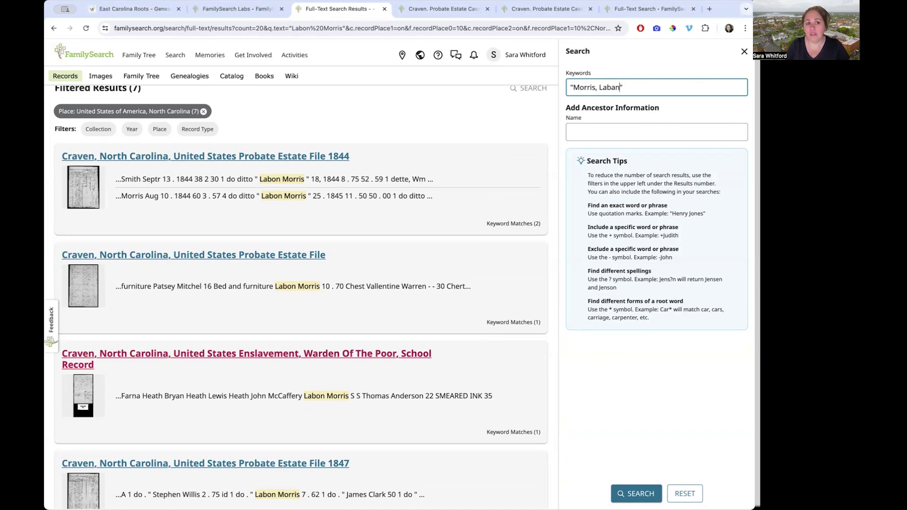
pyautogui.press('Return')
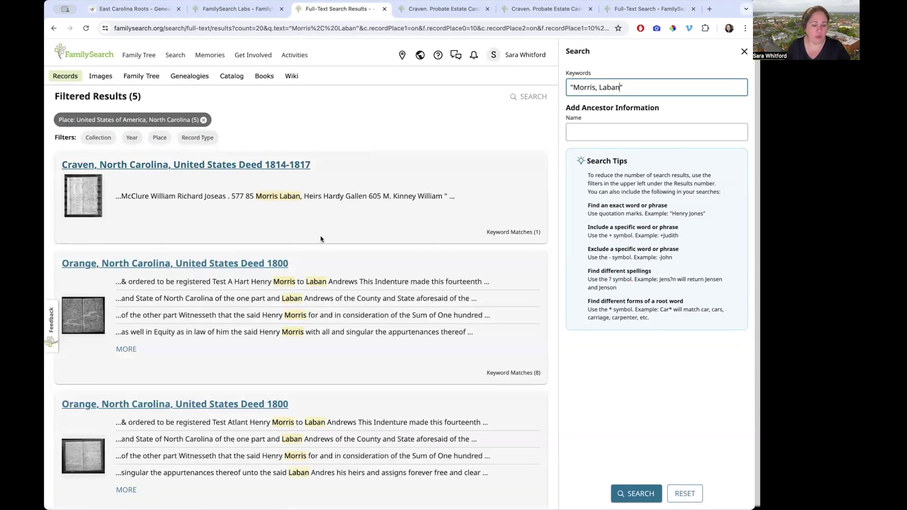
# Review the remaining surname-first results and search for the quoted place name "Swift Creek" instead.
pyautogui.scroll(-4, 331, 368)
pyautogui.scroll(-2, 331, 376)
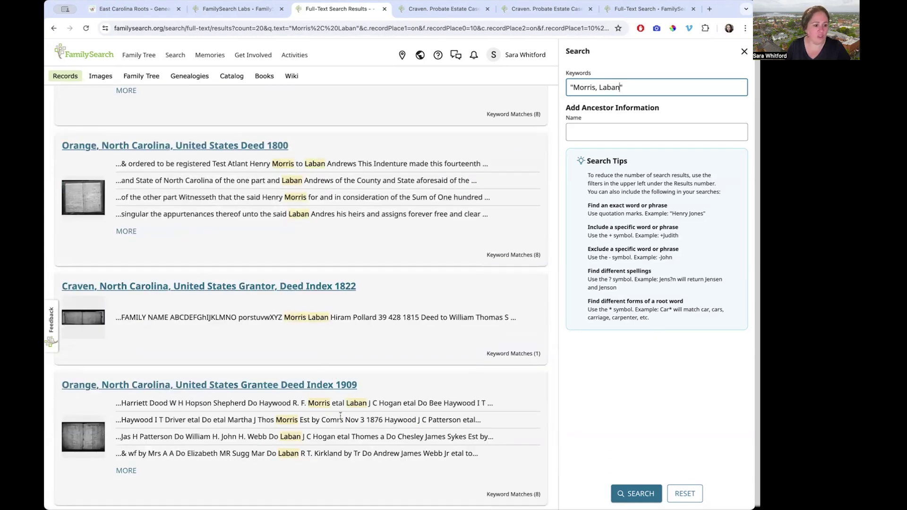
pyautogui.scroll(-2, 340, 415)
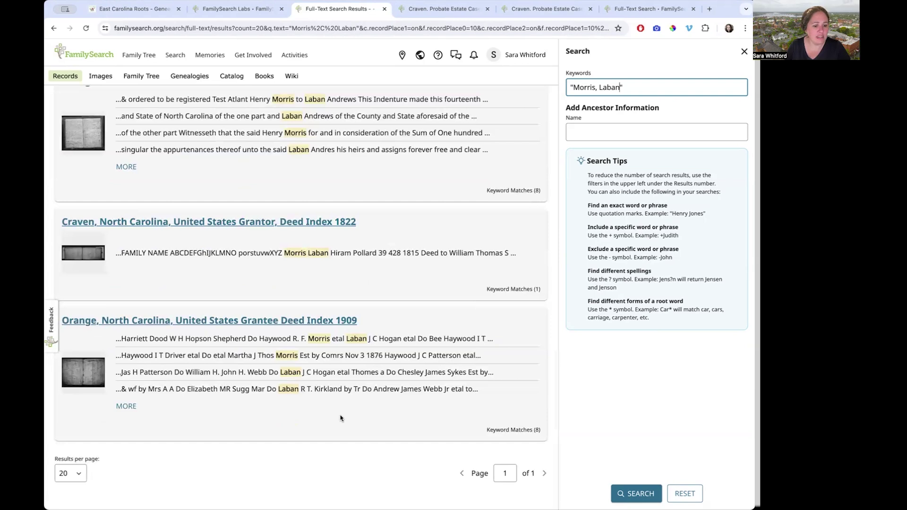
pyautogui.scroll(10, 340, 418)
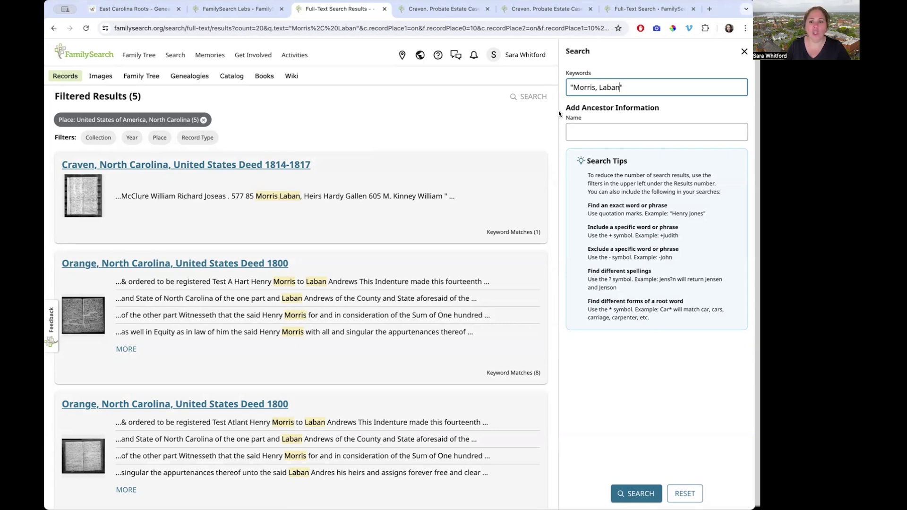
pyautogui.press('Home')
pyautogui.hotkey('shift', 'End')
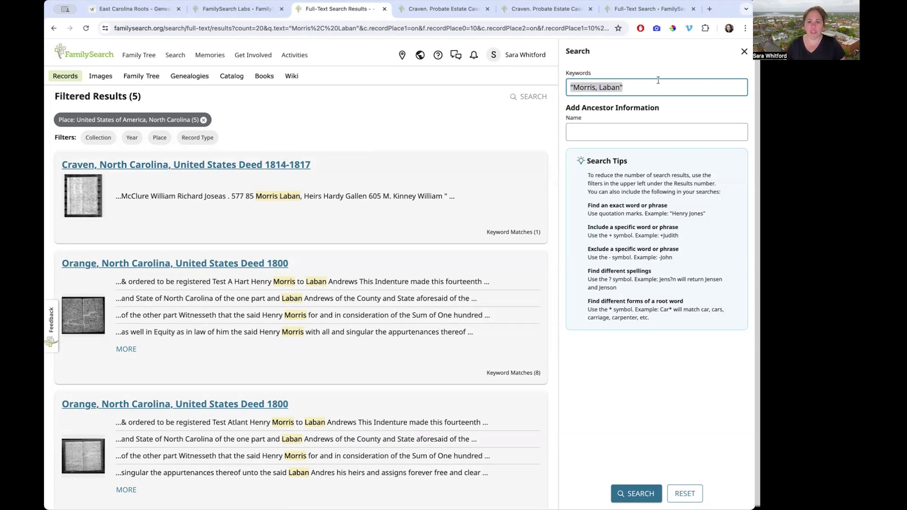
pyautogui.press('BackSpace')
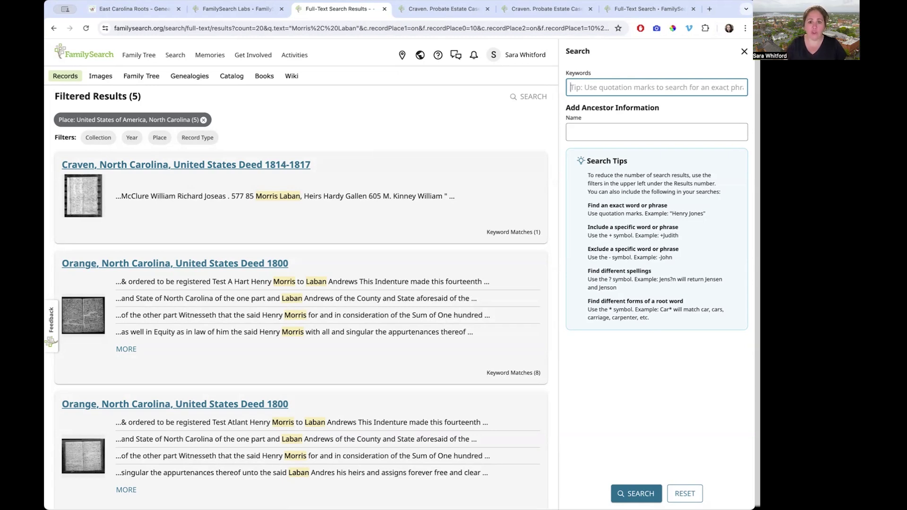
pyautogui.write('"Switft Creek"')
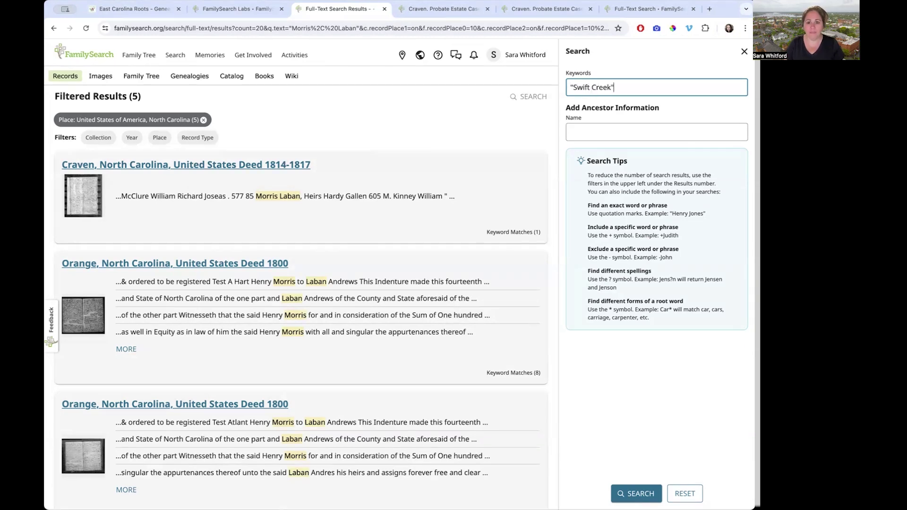
pyautogui.press('Return')
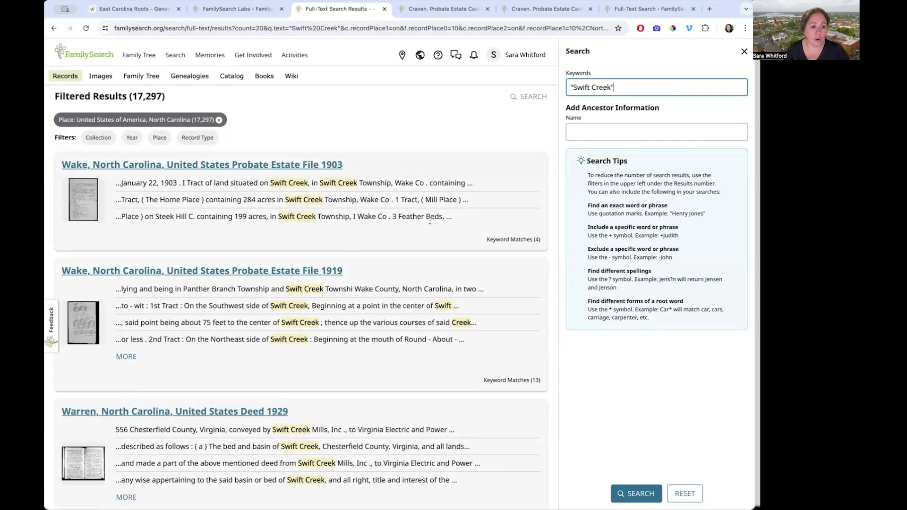
# Examine the "Swift Creek" results to see which North Carolina counties and record types they come from.
pyautogui.scroll(-6, 416, 253)
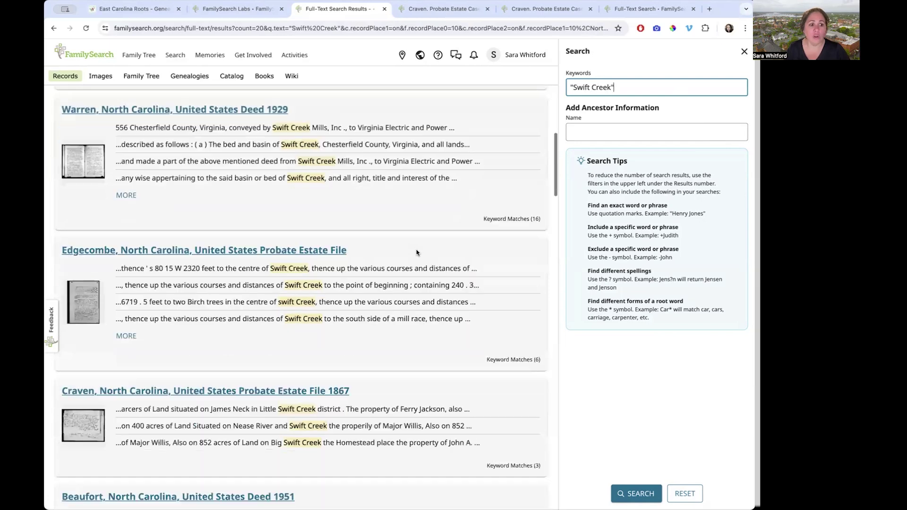
pyautogui.scroll(-2, 416, 253)
pyautogui.scroll(-6, 416, 252)
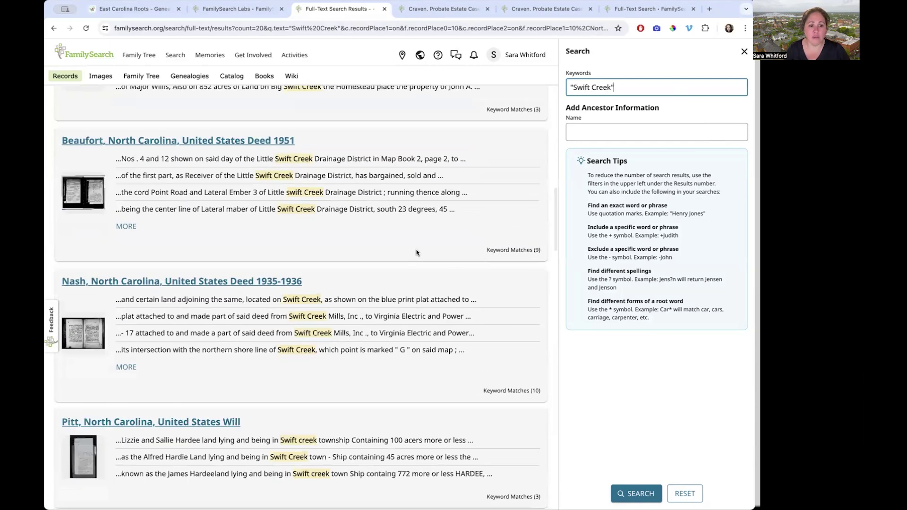
pyautogui.scroll(-3, 416, 253)
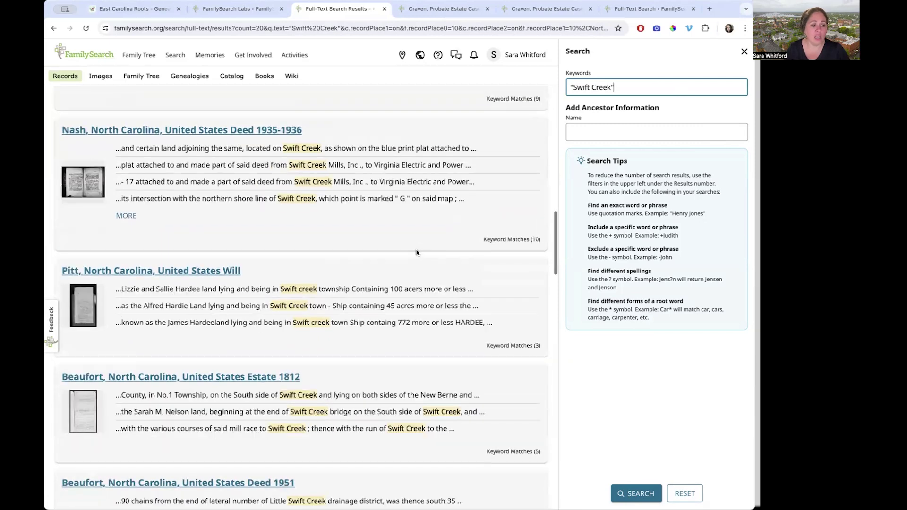
pyautogui.scroll(-3, 416, 252)
pyautogui.scroll(-1, 416, 249)
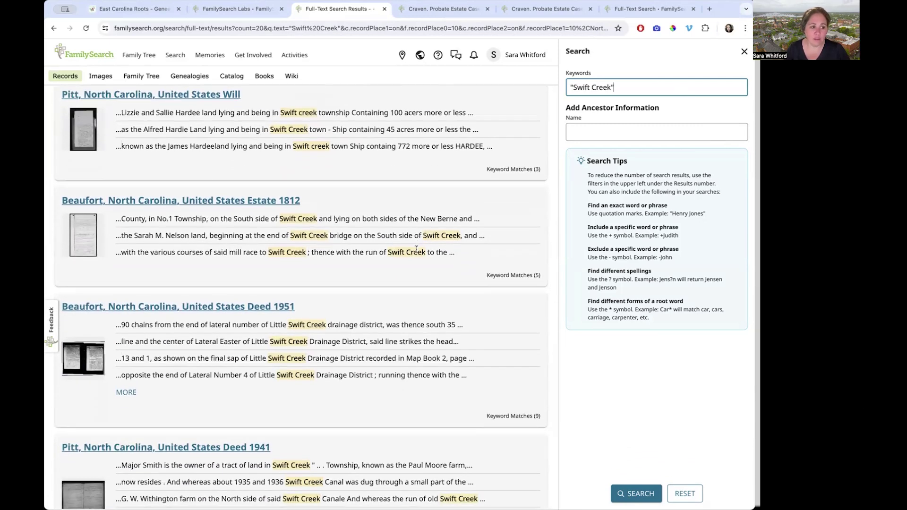
pyautogui.scroll(8, 396, 338)
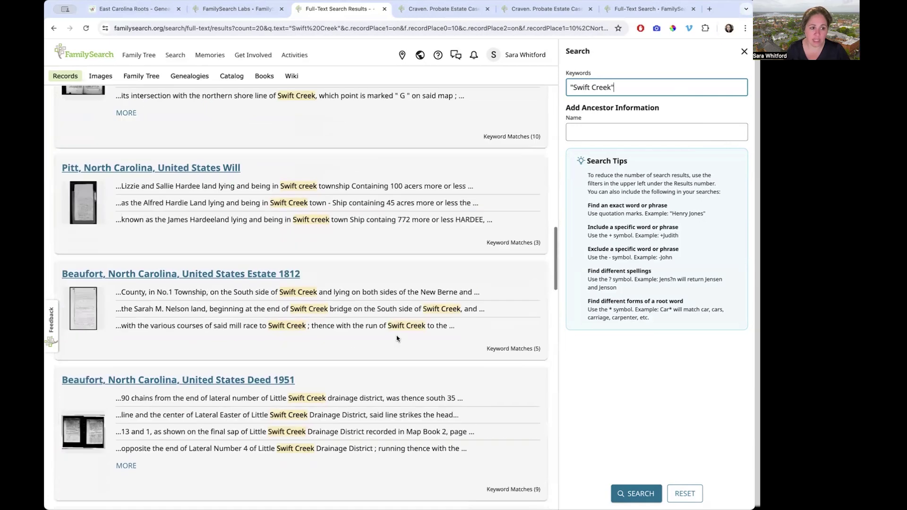
pyautogui.scroll(5, 397, 338)
pyautogui.scroll(2, 124, 122)
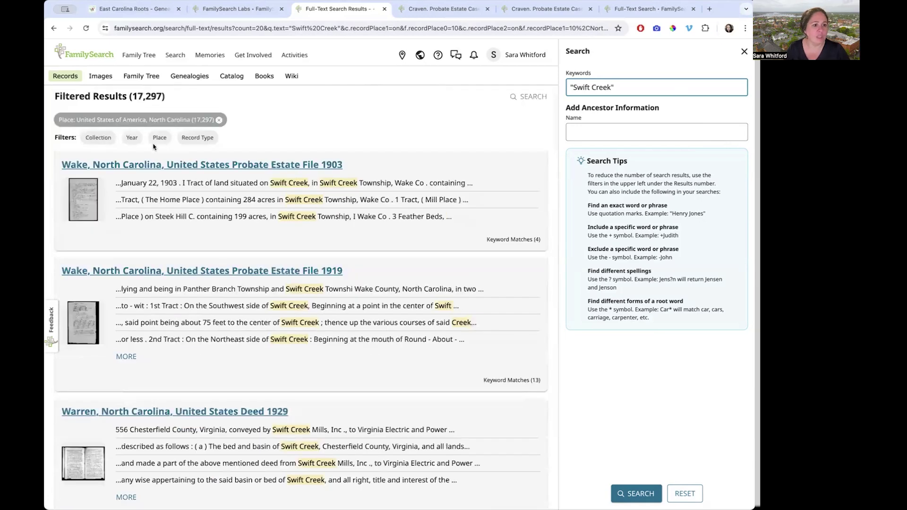
# Filter the "Swift Creek" results by place to United States of America, North Carolina, Craven.
pyautogui.click(160, 138)
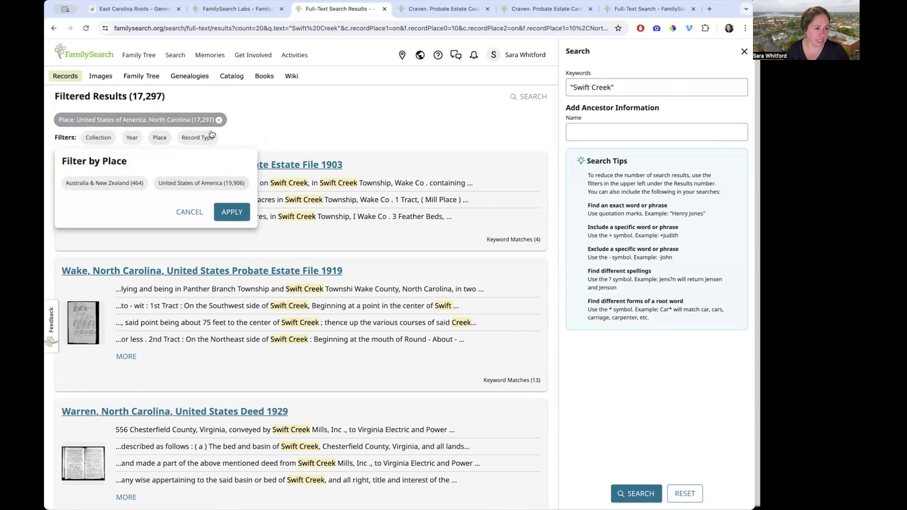
pyautogui.click(204, 185)
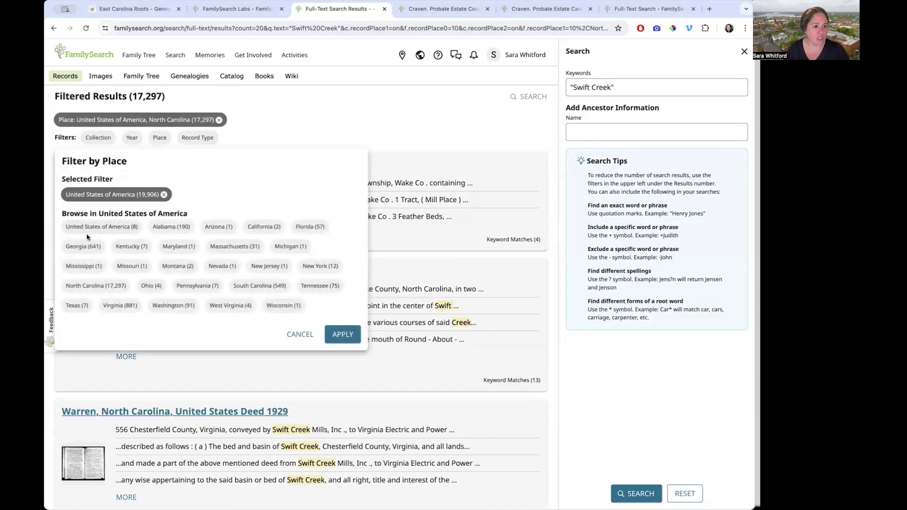
pyautogui.click(105, 286)
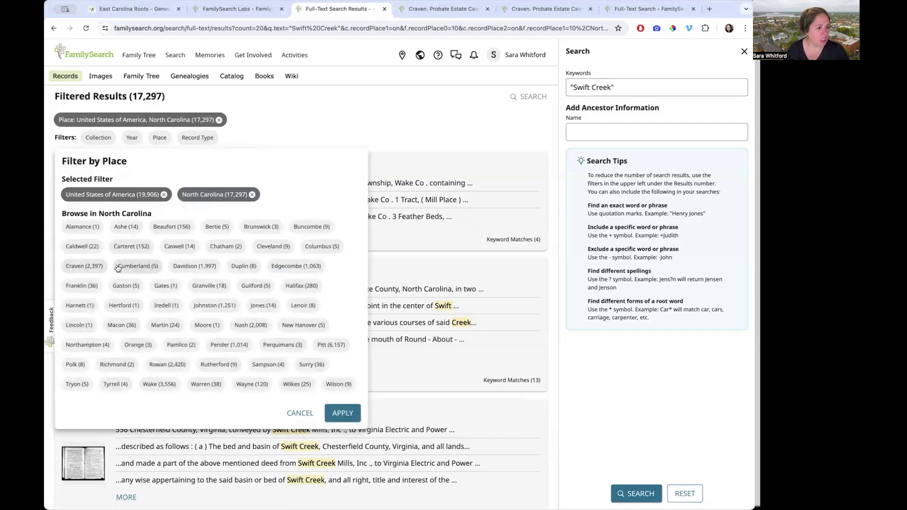
pyautogui.click(87, 268)
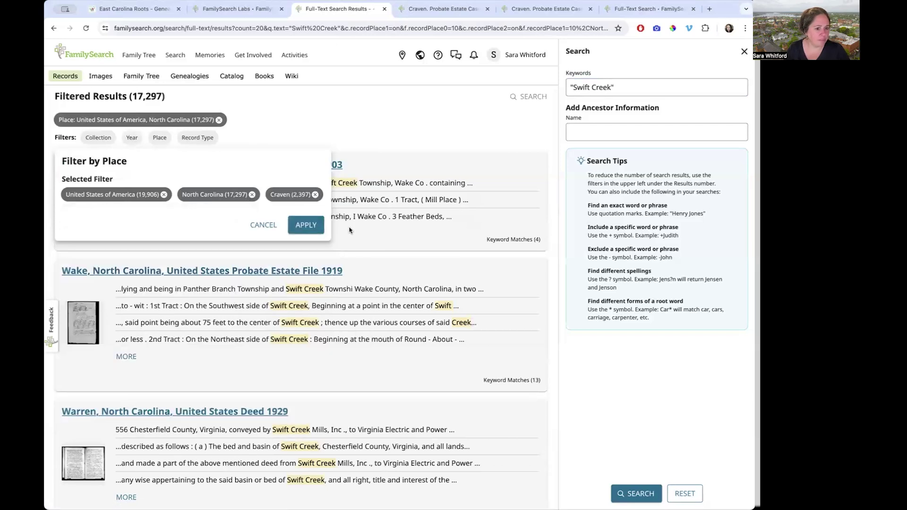
pyautogui.click(298, 231)
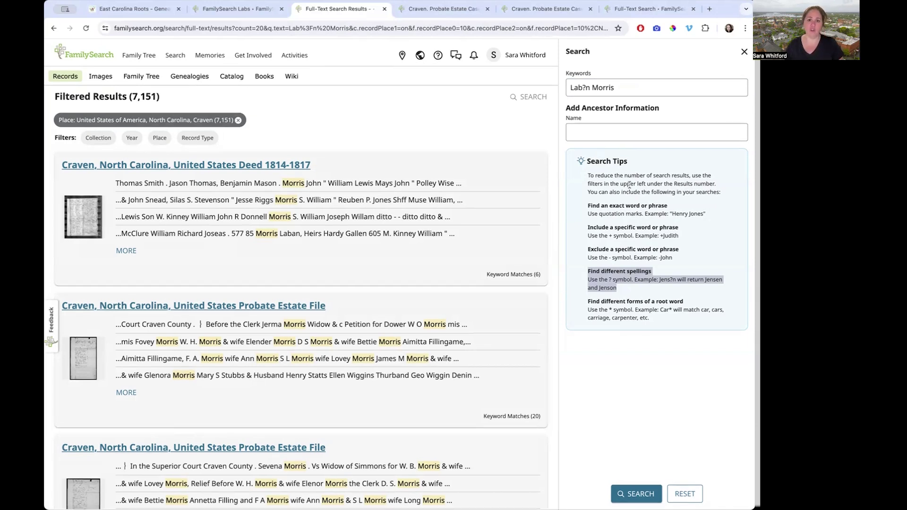
# Replace the keywords with the first four letters of the ancestor's surname followed by the * wildcard and run the search.
pyautogui.click(628, 83)
pyautogui.hotkey('ctrl', 'a')
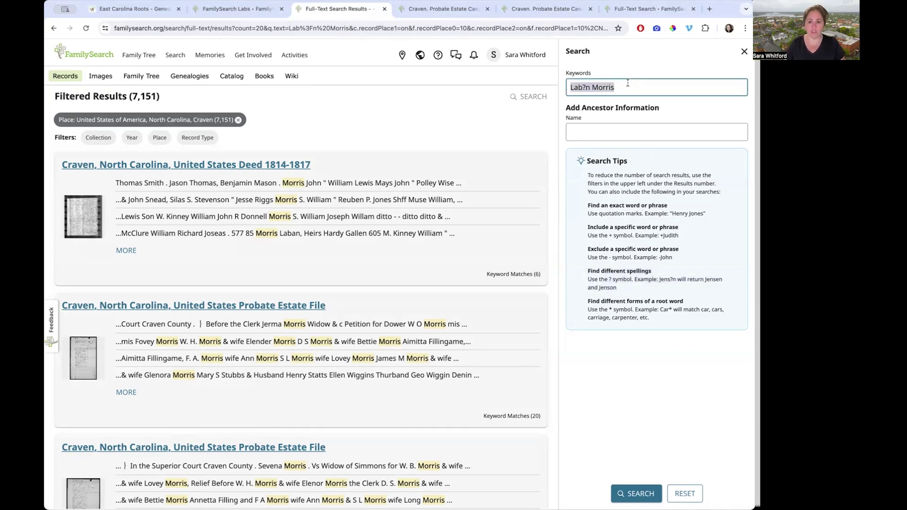
pyautogui.write('Mo')
pyautogui.write('o')
pyautogui.press('BackSpace')
pyautogui.write('rr*')
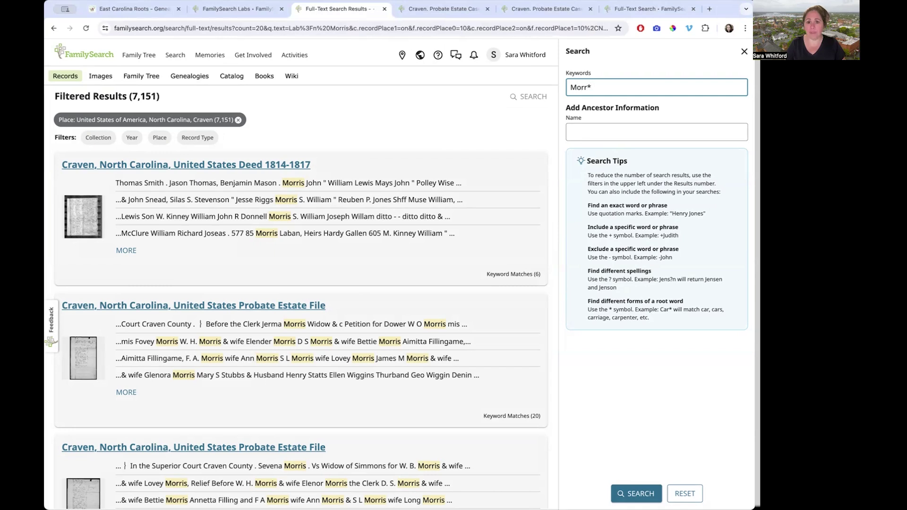
pyautogui.press('Return')
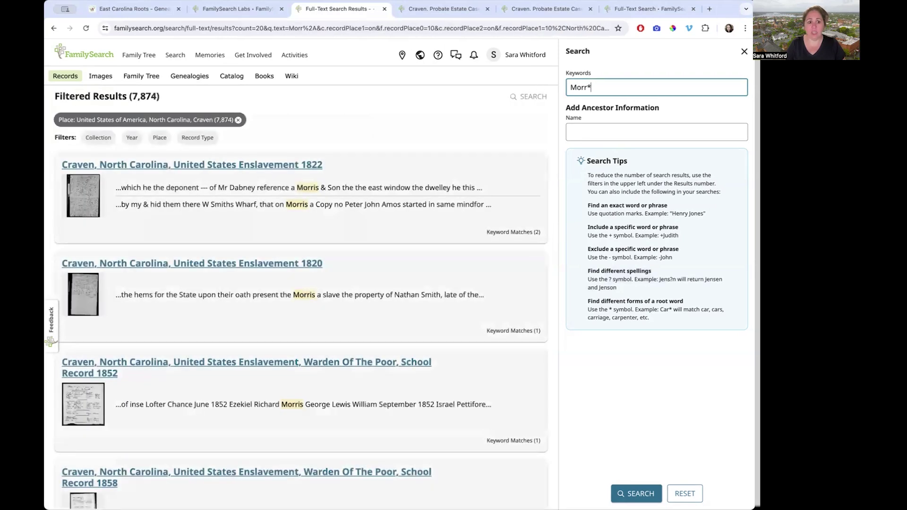
# Review the * wildcard results for surname variants and search for another family surname with ? in place of its second letter.
pyautogui.scroll(-20, 439, 308)
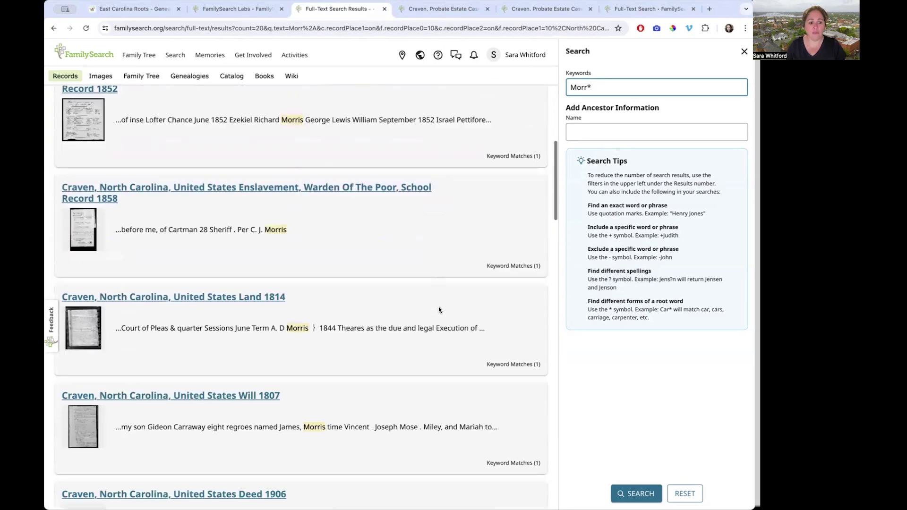
pyautogui.scroll(-15, 438, 309)
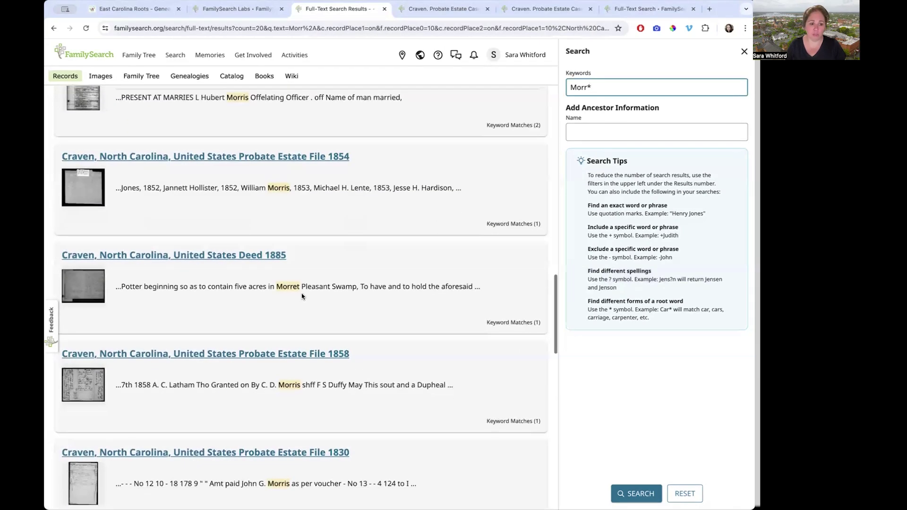
pyautogui.scroll(-5, 359, 364)
pyautogui.scroll(-3, 298, 348)
pyautogui.scroll(-8, 351, 318)
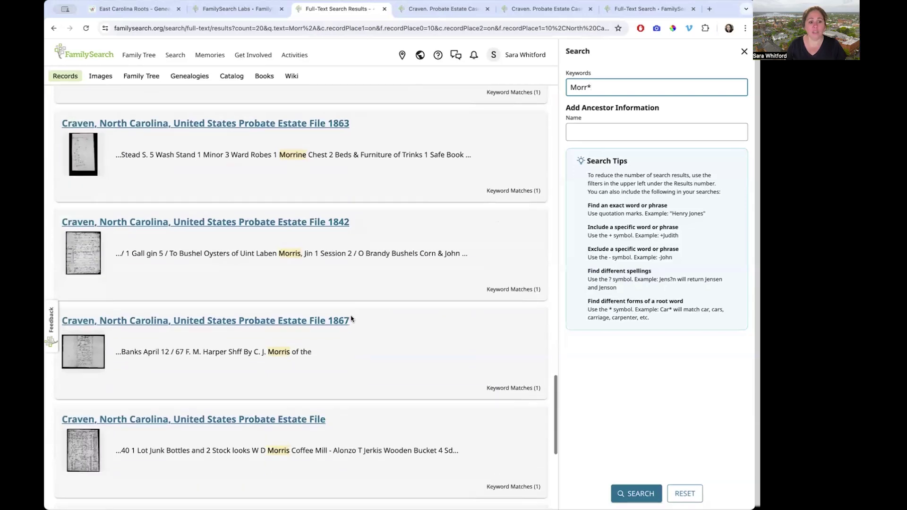
pyautogui.scroll(-2, 351, 318)
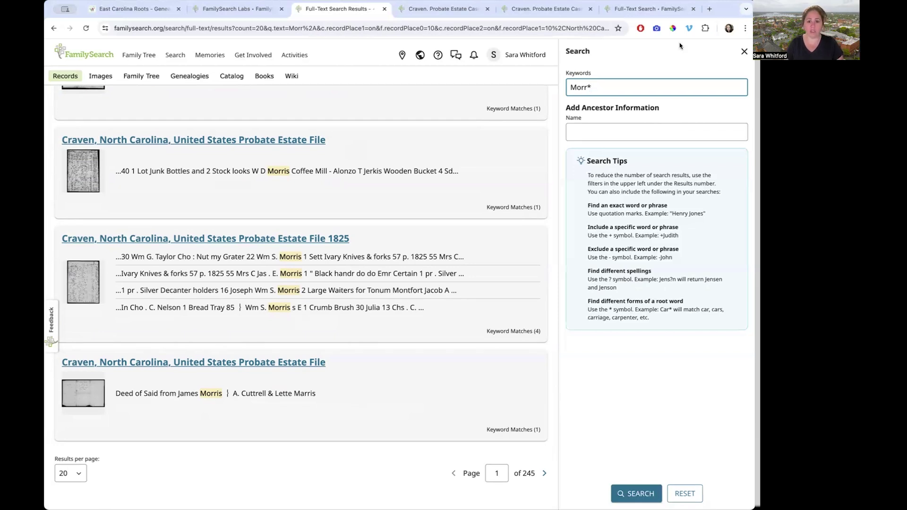
pyautogui.hotkey('ctrl', 'a')
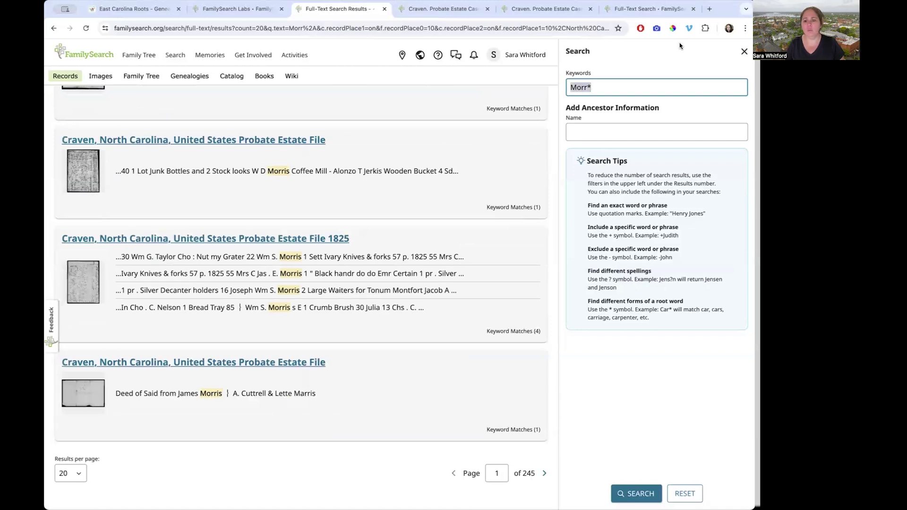
pyautogui.write('W?')
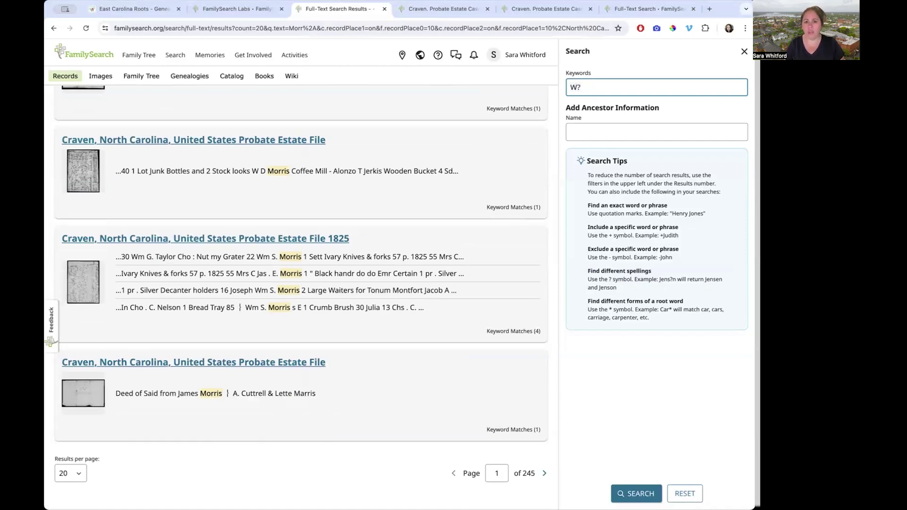
pyautogui.write('therington')
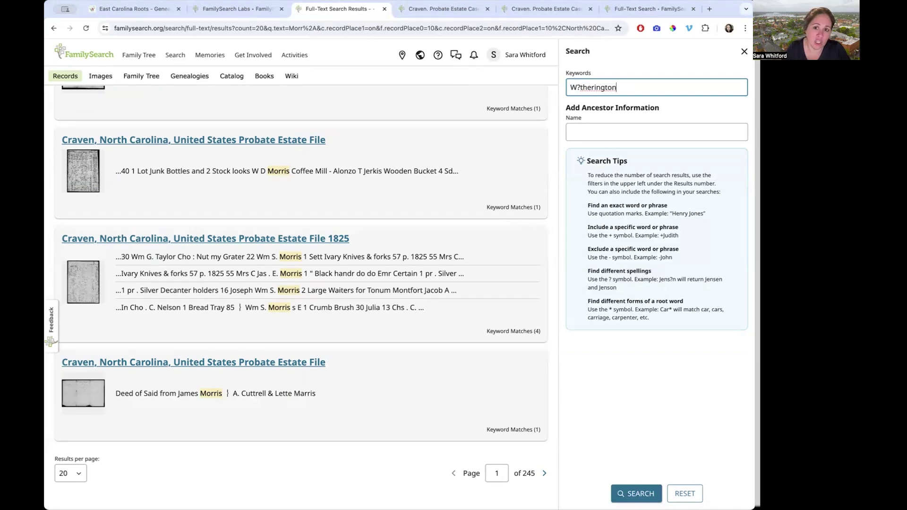
pyautogui.press('Return')
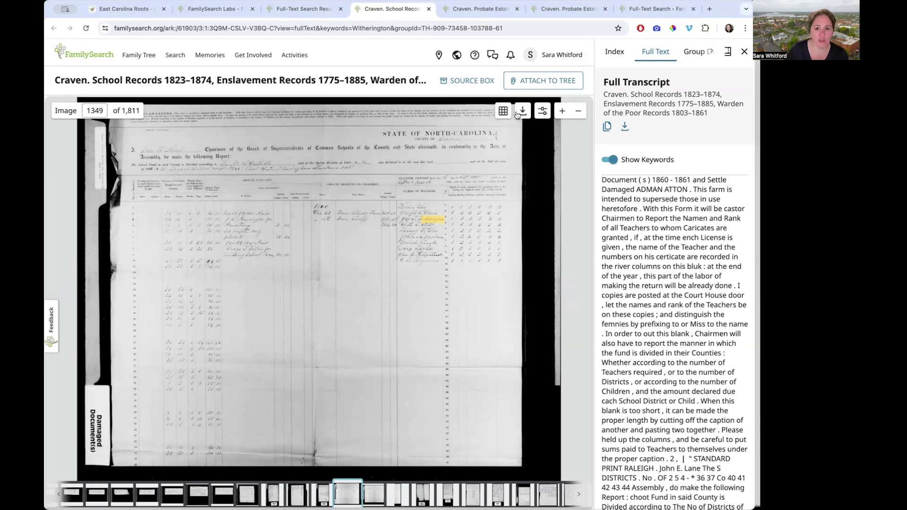
# Zoom in on image 1349 of the Craven School Records to examine the highlighted surname in the teachers list.
pyautogui.click(562, 111)
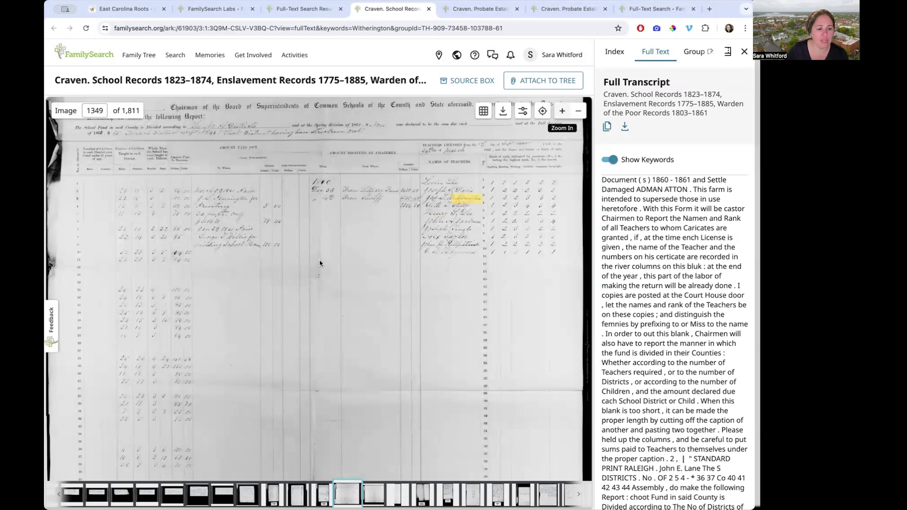
pyautogui.scroll(-1, 335, 197)
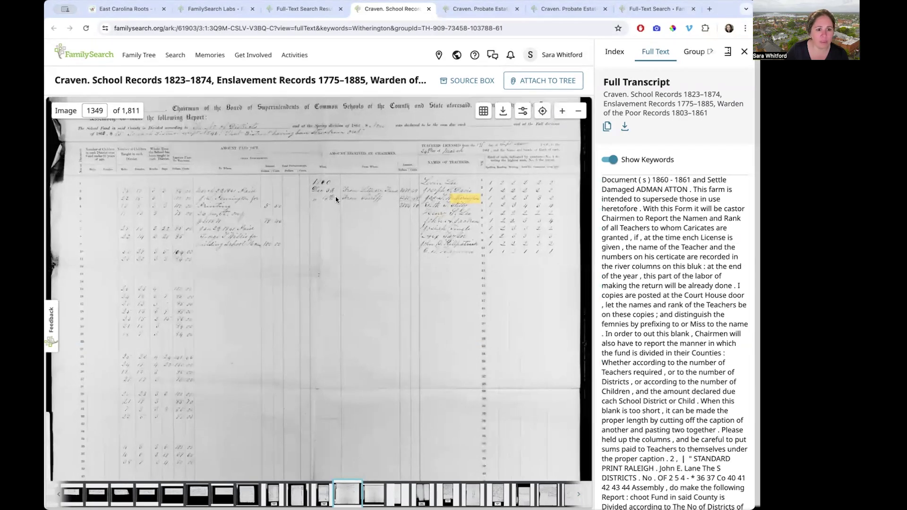
pyautogui.scroll(1, 335, 196)
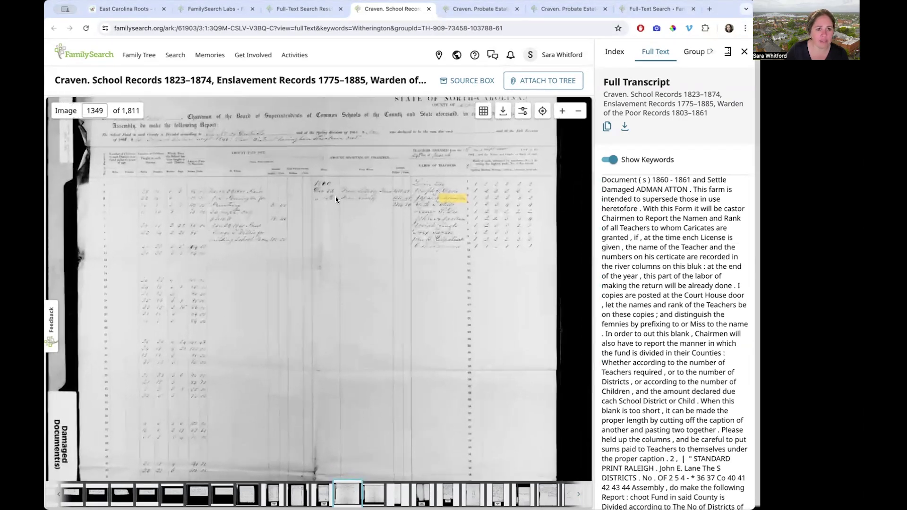
pyautogui.scroll(-1, 335, 197)
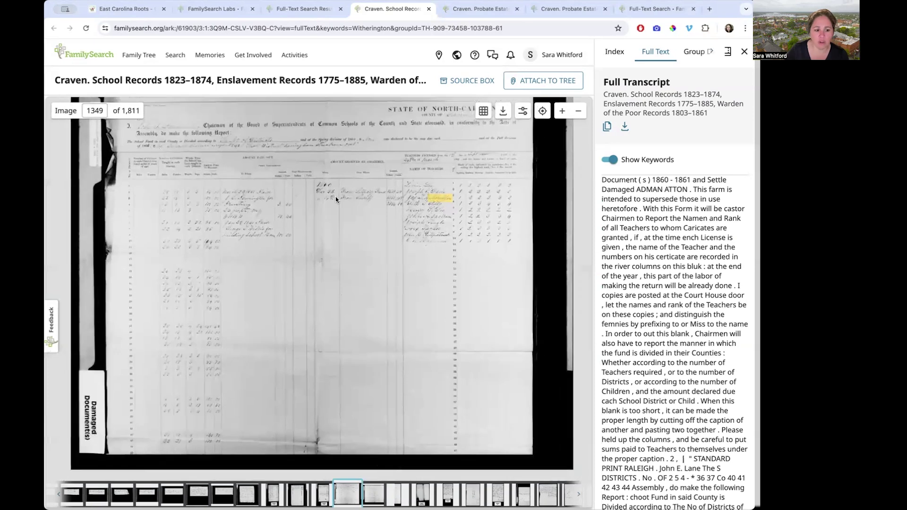